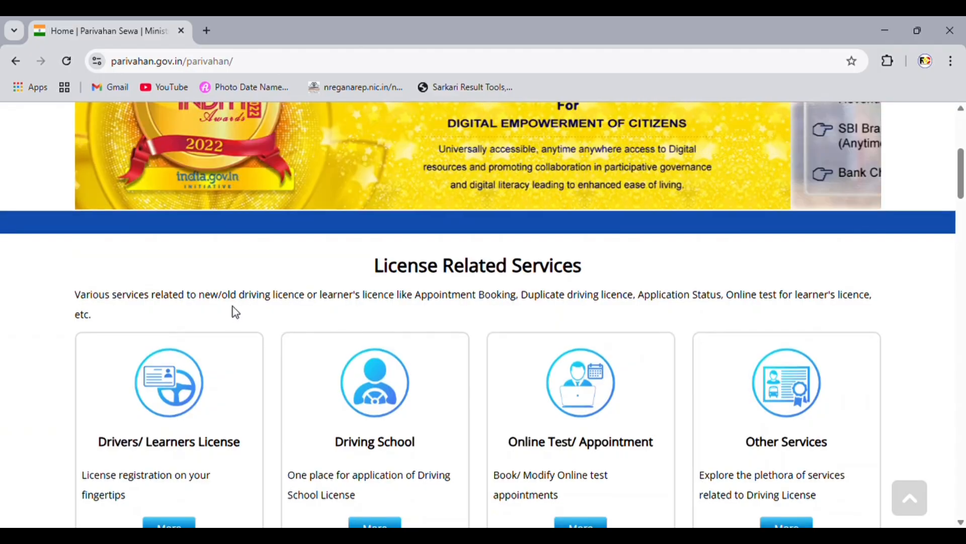
# Step: Open the Drivers/ Learners License services from the License Related Services section
pyautogui.scroll(-1, 236, 311)
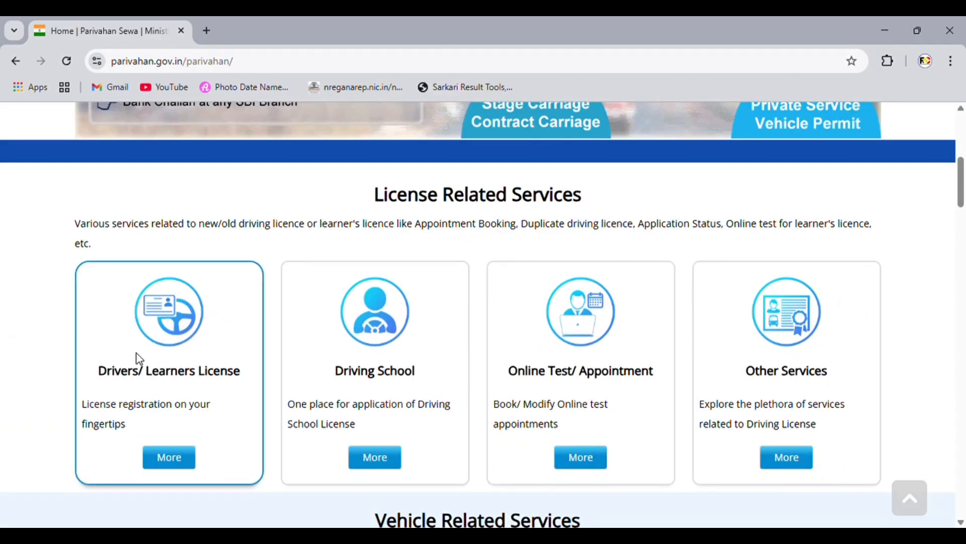
pyautogui.moveTo(133, 379); pyautogui.dragTo(245, 379)
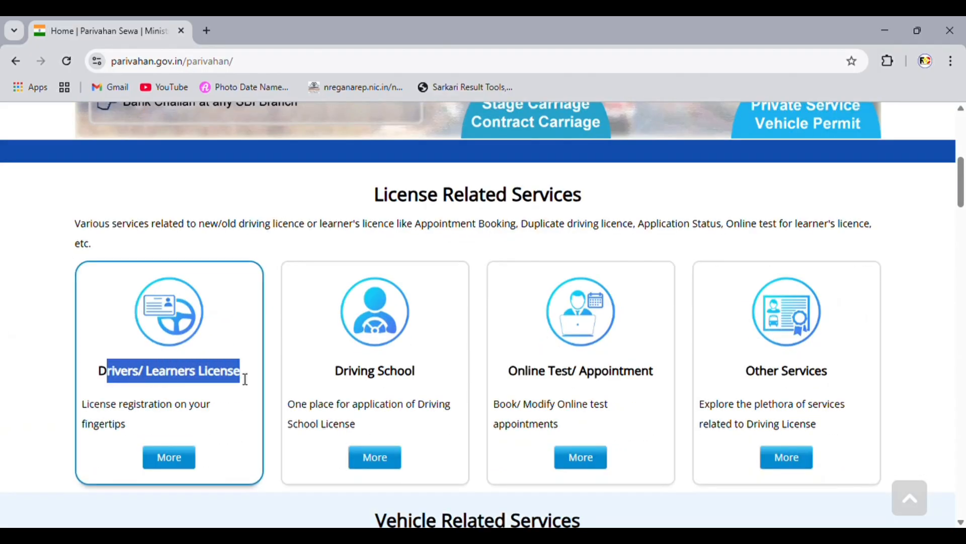
pyautogui.click(151, 462)
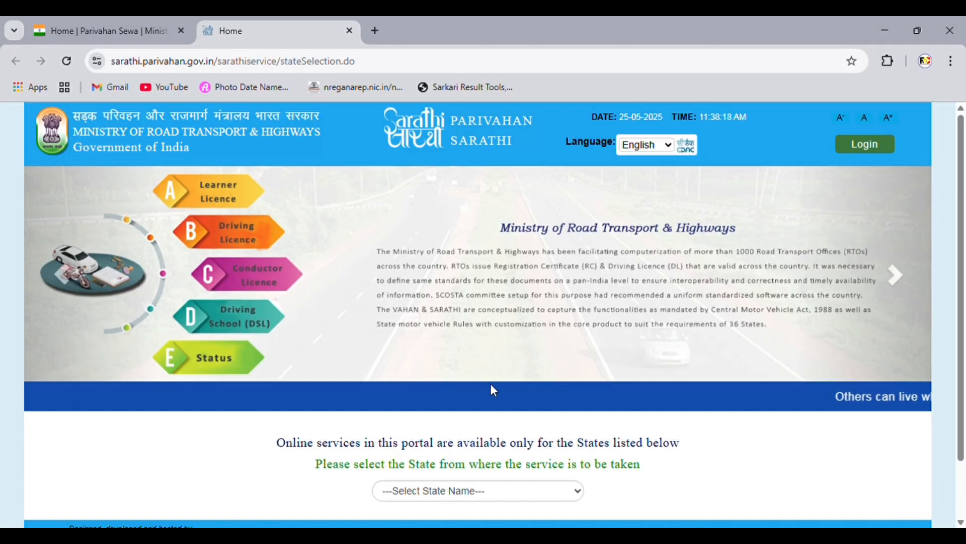
# Step: Select Uttar Pradesh as the state from which the driving licence service is to be taken
pyautogui.moveTo(306, 451); pyautogui.dragTo(683, 451)
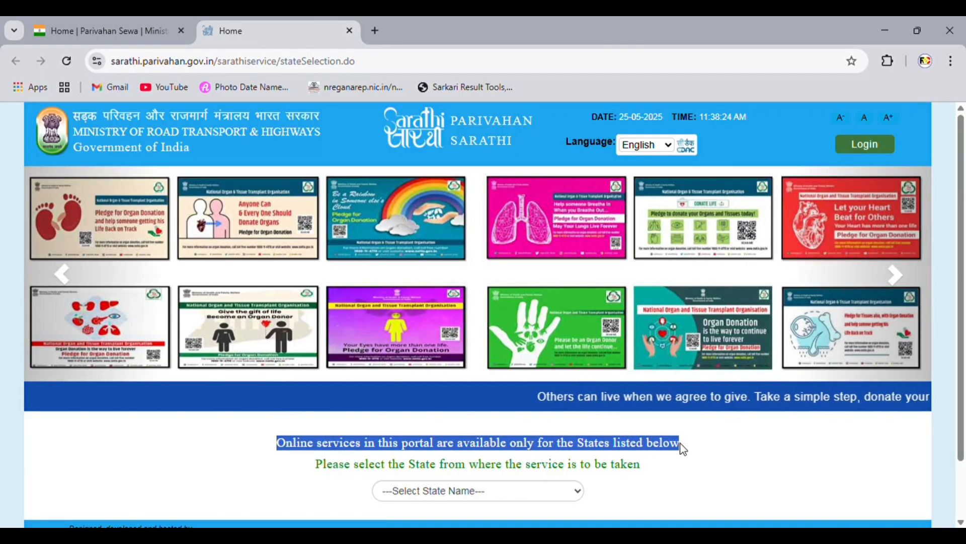
pyautogui.moveTo(317, 470); pyautogui.dragTo(658, 466)
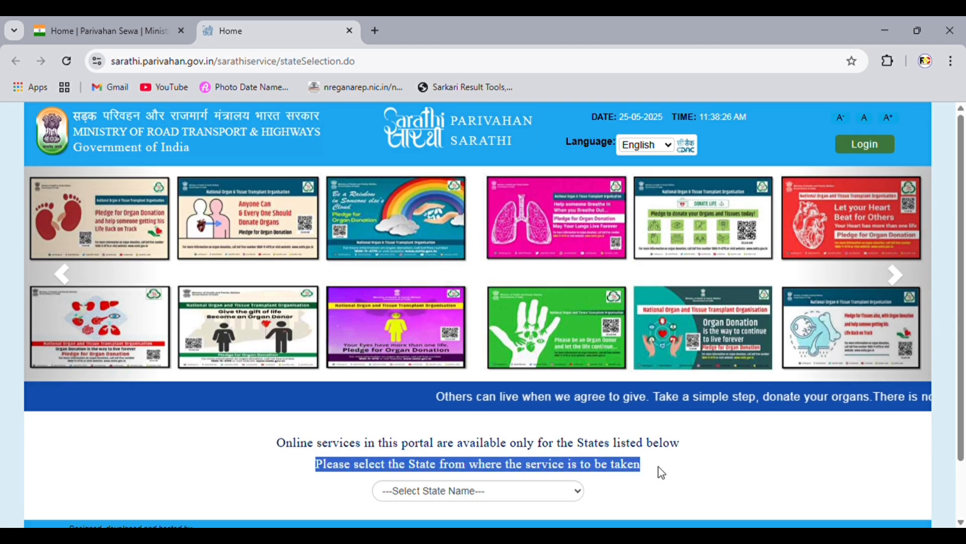
pyautogui.click(474, 491)
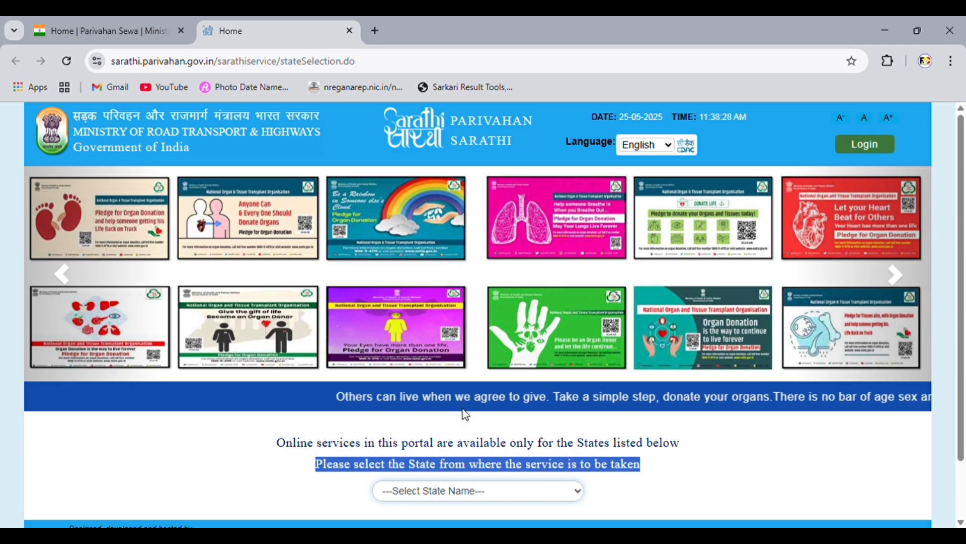
pyautogui.click(460, 444)
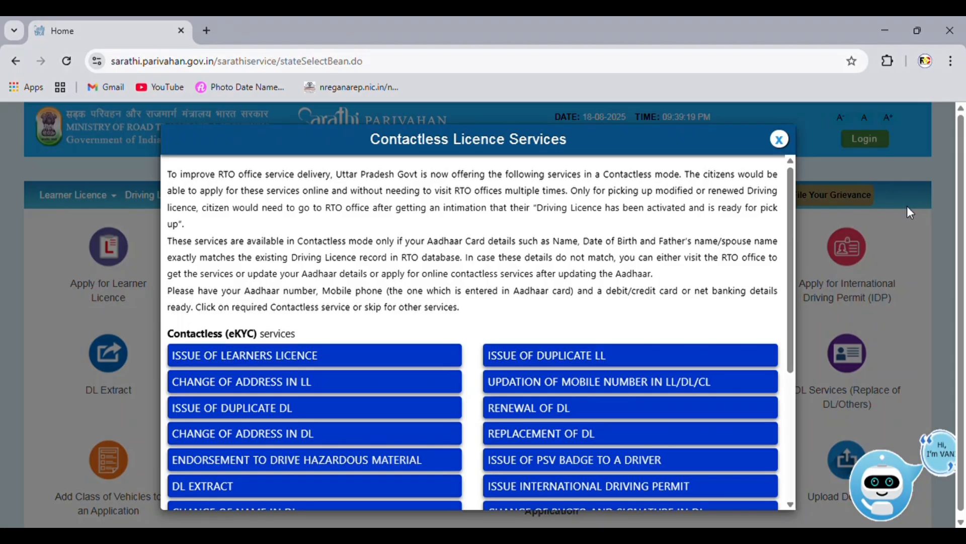
# Step: Close the Contactless Licence Services popup and open DL Services (Replace of DL/Others)
pyautogui.click(783, 146)
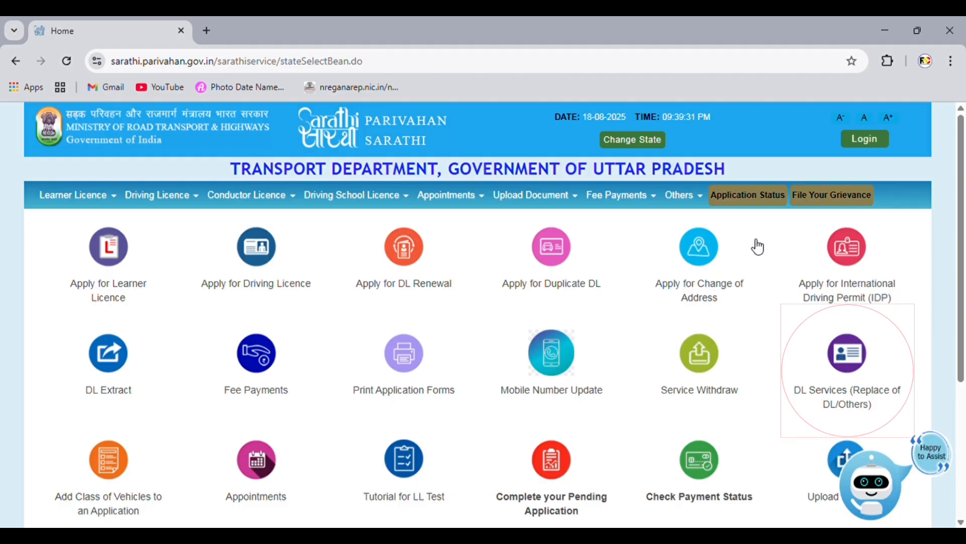
pyautogui.click(855, 401)
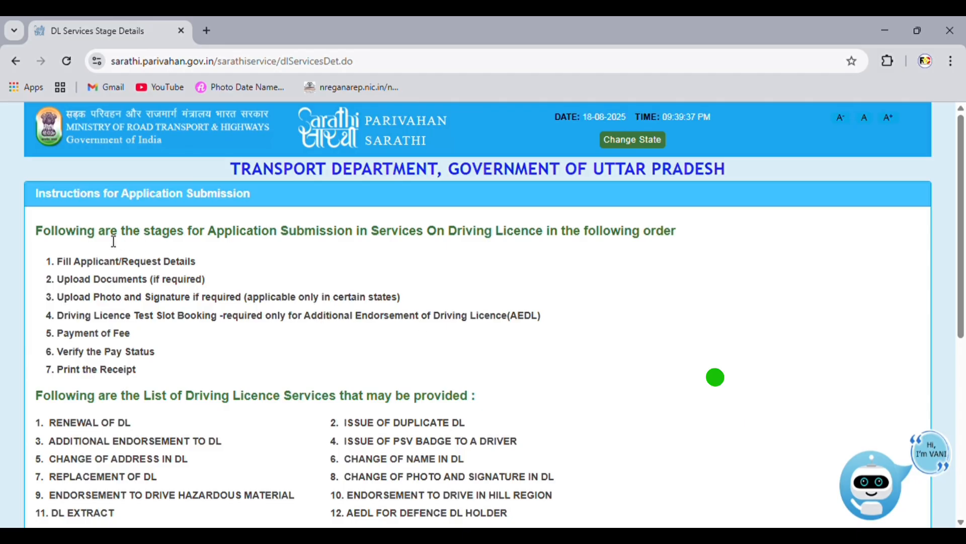
# Step: Review the application submission stages and the list of driving licence services on the instructions page
pyautogui.moveTo(35, 231); pyautogui.dragTo(657, 233)
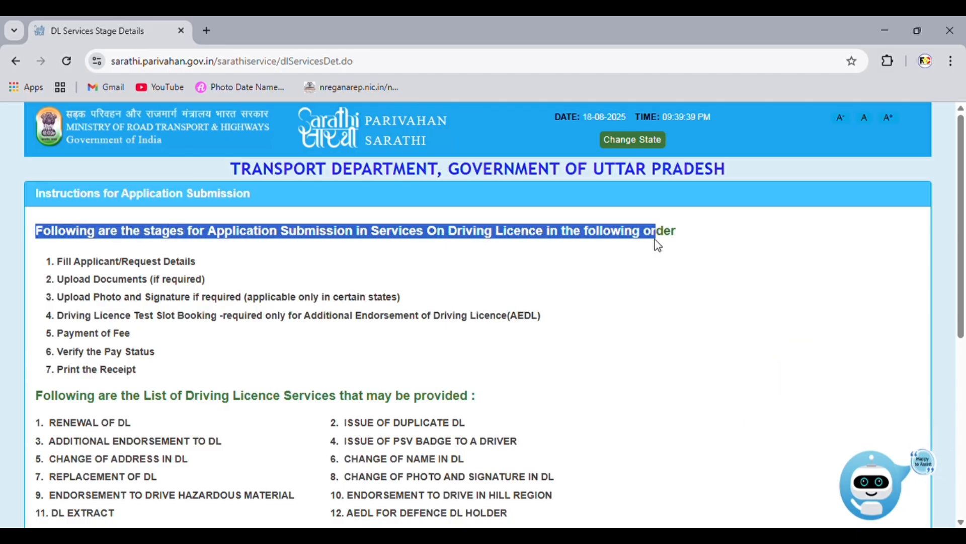
pyautogui.moveTo(57, 266)
pyautogui.mouseDown()
pyautogui.moveTo(201, 262)
pyautogui.moveTo(65, 280)
pyautogui.moveTo(184, 286)
pyautogui.mouseUp()
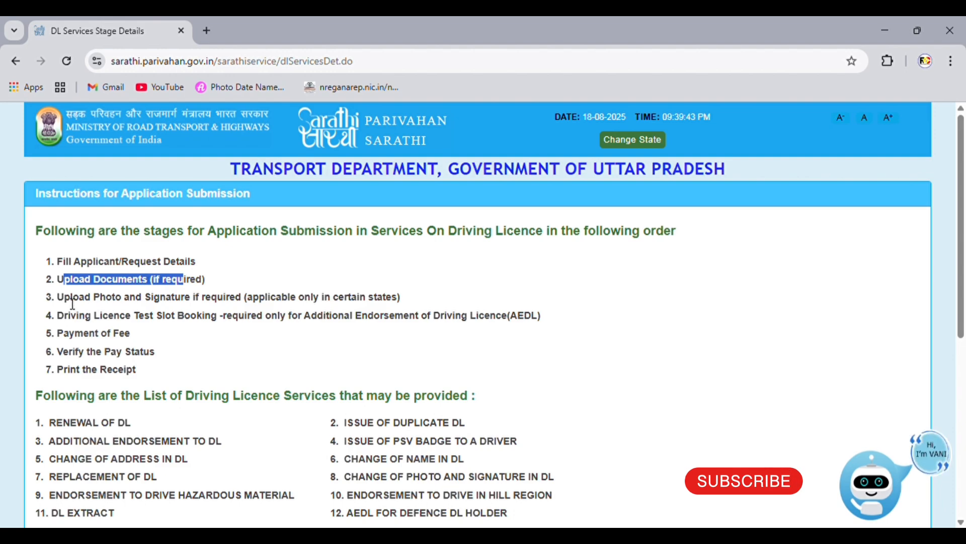
pyautogui.moveTo(64, 301); pyautogui.dragTo(203, 301)
pyautogui.click(126, 308)
pyautogui.moveTo(60, 318); pyautogui.dragTo(213, 316)
pyautogui.click(194, 323)
pyautogui.moveTo(61, 339); pyautogui.dragTo(132, 339)
pyautogui.click(130, 343)
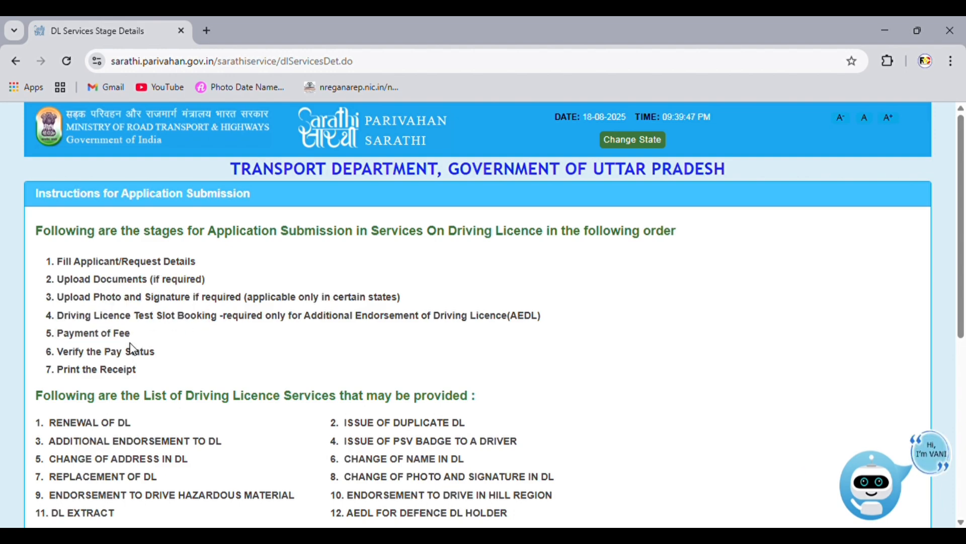
pyautogui.moveTo(74, 356); pyautogui.dragTo(152, 355)
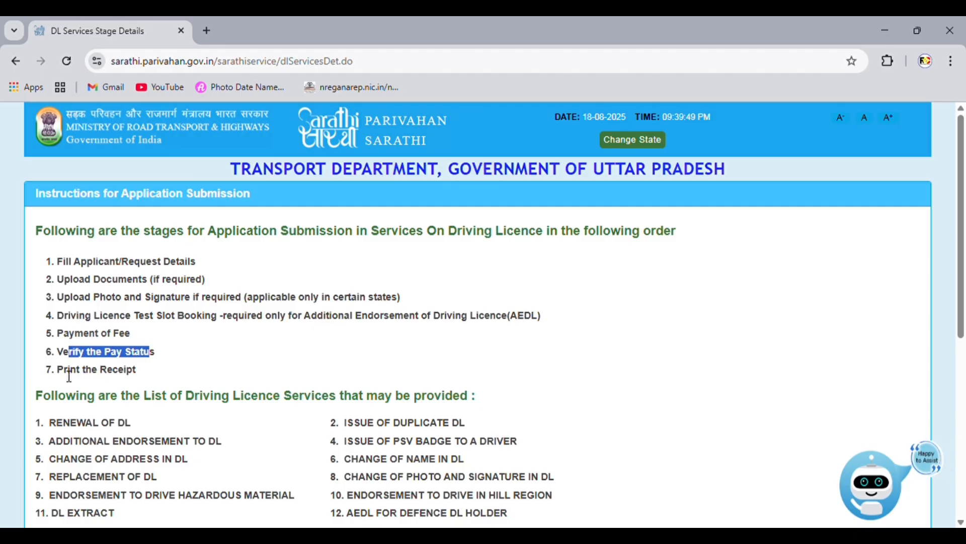
pyautogui.moveTo(63, 373); pyautogui.dragTo(113, 373)
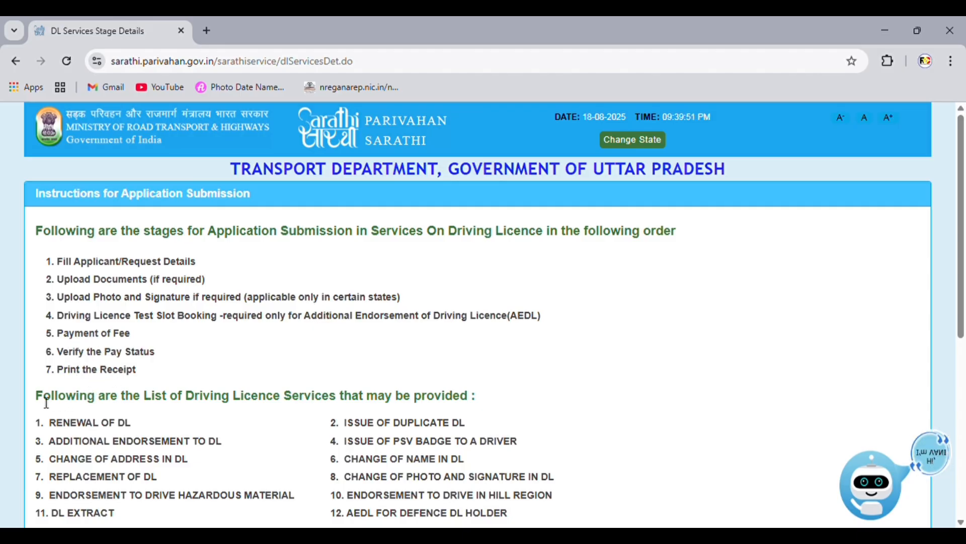
pyautogui.moveTo(44, 401); pyautogui.dragTo(366, 405)
pyautogui.scroll(-2, 322, 417)
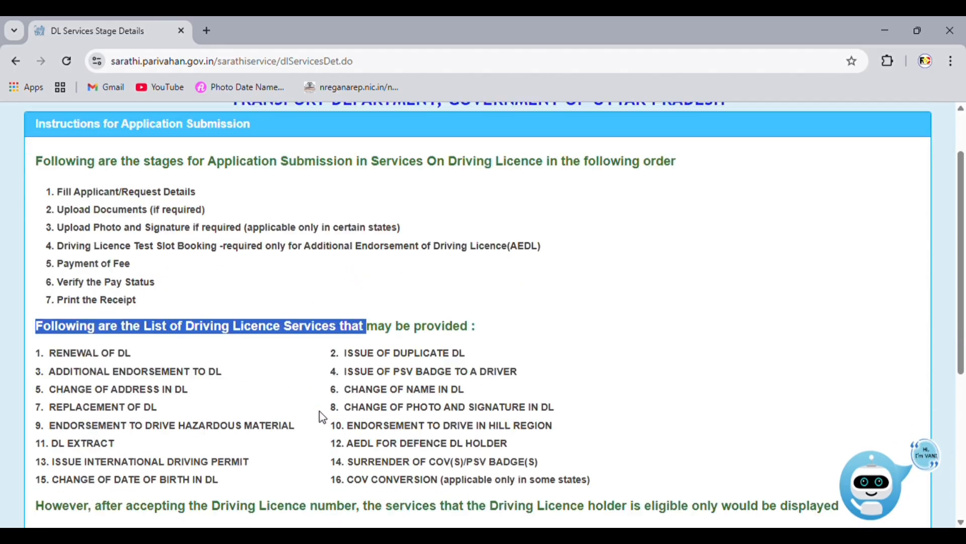
pyautogui.scroll(-1, 322, 417)
pyautogui.moveTo(49, 281); pyautogui.dragTo(120, 281)
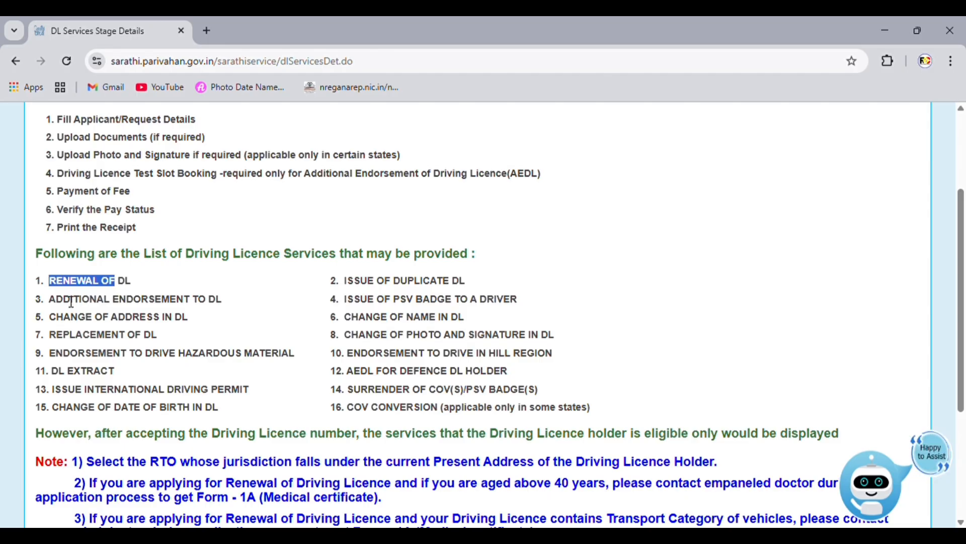
pyautogui.moveTo(49, 300); pyautogui.dragTo(217, 297)
pyautogui.moveTo(50, 317); pyautogui.dragTo(161, 316)
pyautogui.moveTo(49, 335); pyautogui.dragTo(167, 336)
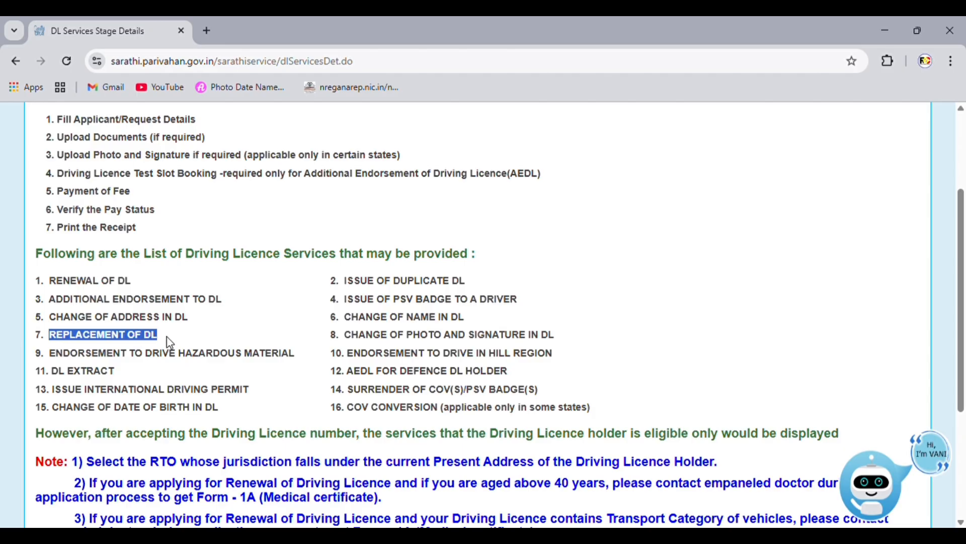
pyautogui.moveTo(55, 299); pyautogui.dragTo(572, 419)
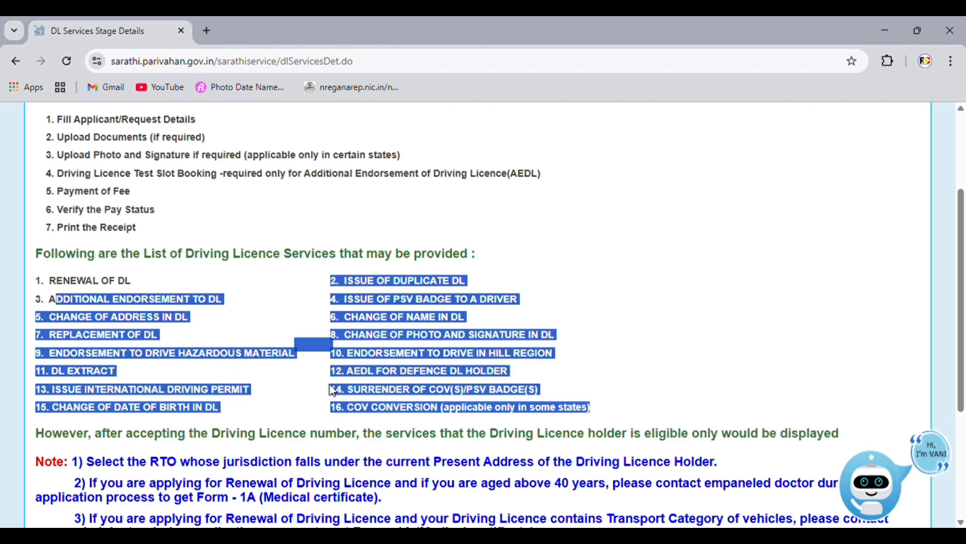
pyautogui.click(323, 358)
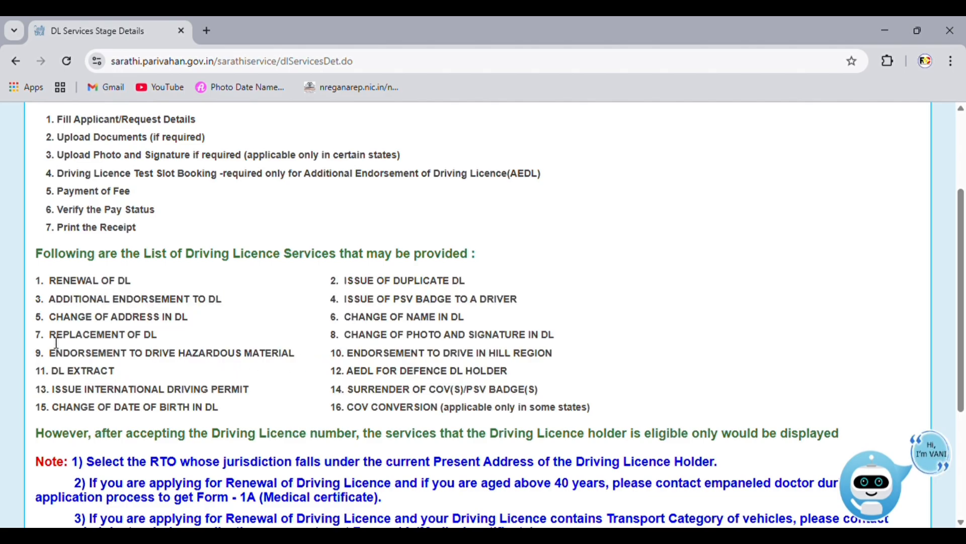
# Step: Continue to the application form for services on driving licence
pyautogui.scroll(-4, 177, 340)
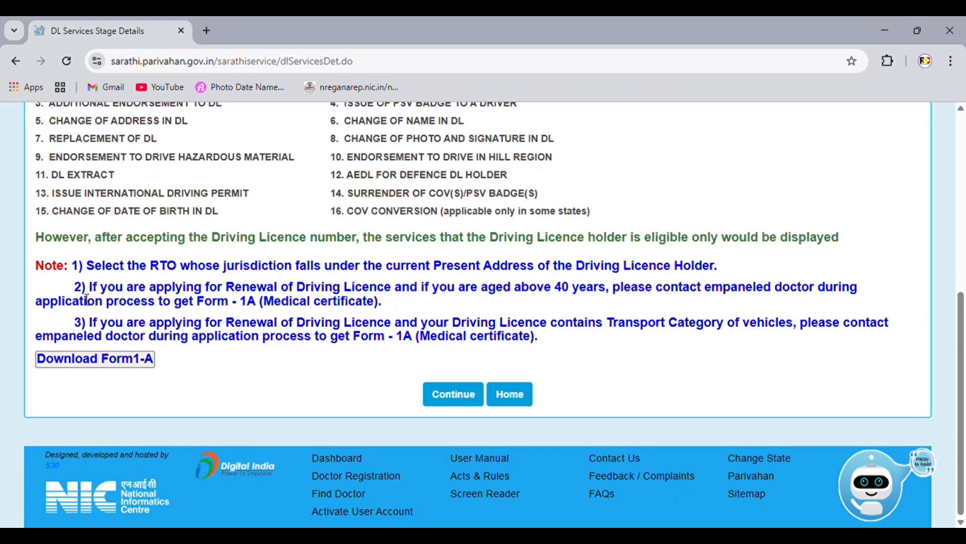
pyautogui.click(451, 395)
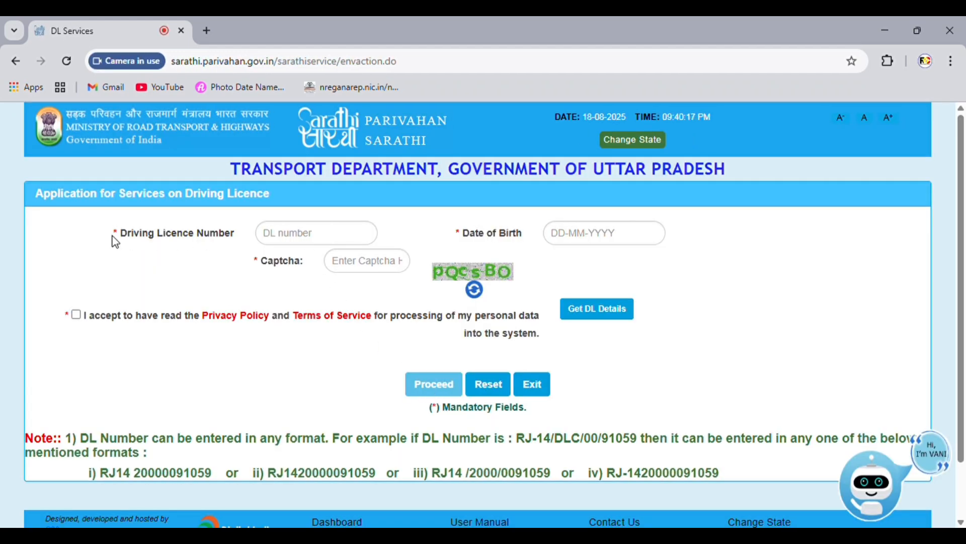
# Step: Fill in the driving licence number, date of birth and captcha, accept the privacy terms, and fetch the DL details
pyautogui.moveTo(113, 234); pyautogui.dragTo(229, 241)
pyautogui.moveTo(451, 235); pyautogui.dragTo(532, 235)
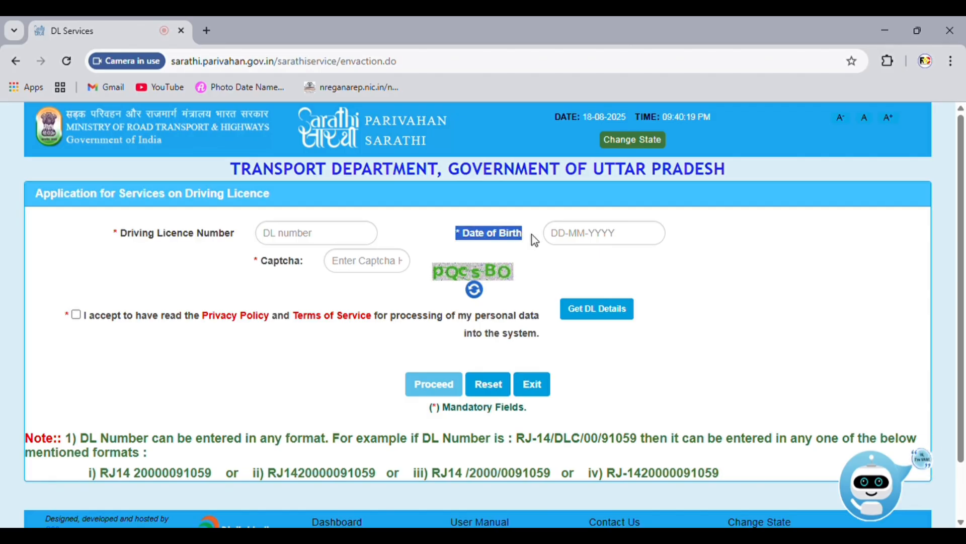
pyautogui.moveTo(256, 271); pyautogui.dragTo(302, 266)
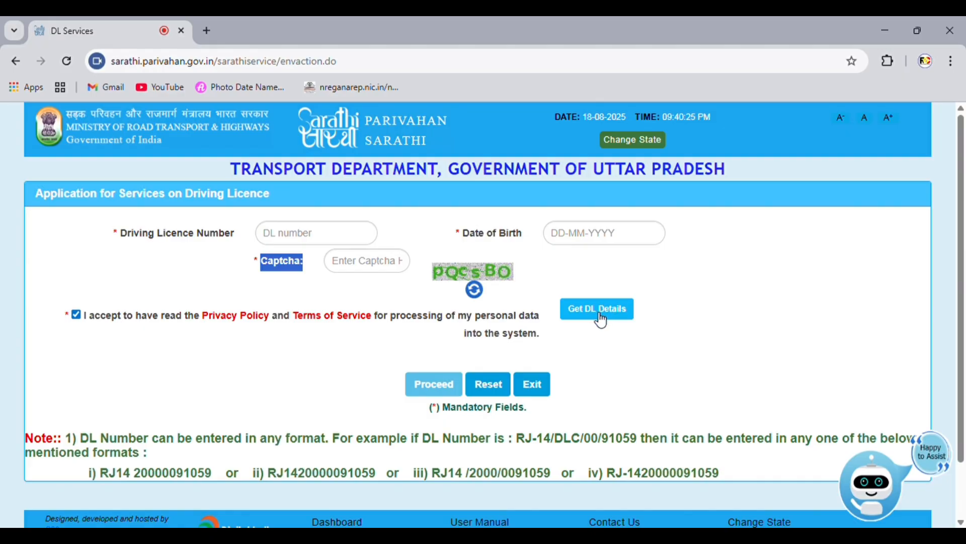
pyautogui.moveTo(80, 442); pyautogui.dragTo(678, 456)
pyautogui.moveTo(277, 473); pyautogui.dragTo(497, 475)
pyautogui.click(351, 380)
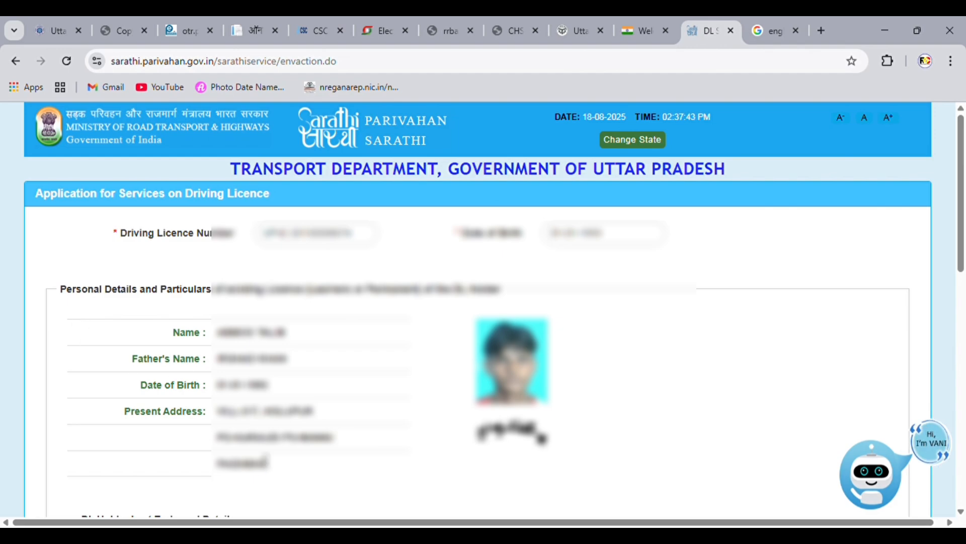
# Step: Review the personal details and particulars fetched for the driving licence holder
pyautogui.moveTo(123, 241); pyautogui.dragTo(665, 244)
pyautogui.click(645, 280)
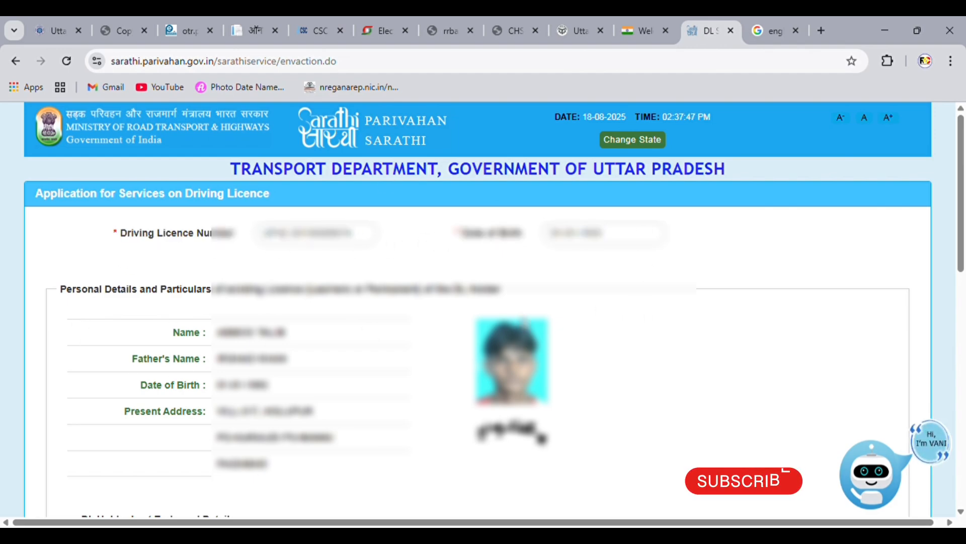
pyautogui.moveTo(50, 289); pyautogui.dragTo(604, 410)
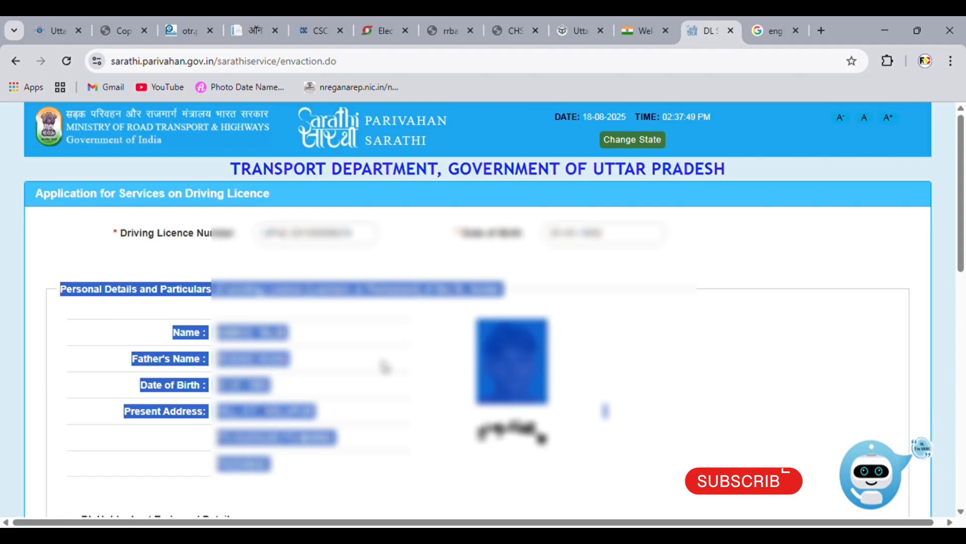
pyautogui.scroll(-10, 385, 369)
pyautogui.scroll(3, 384, 367)
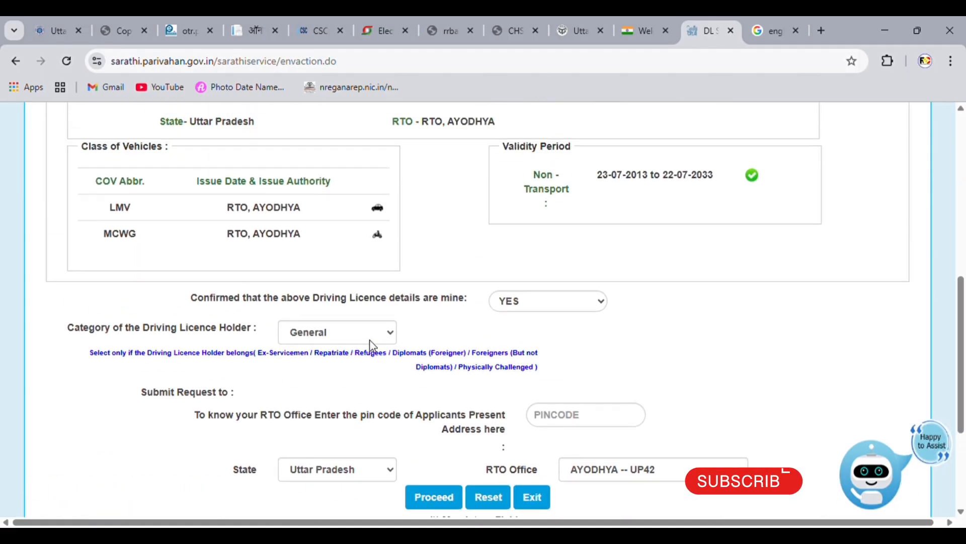
pyautogui.scroll(-2, 372, 347)
pyautogui.scroll(2, 369, 341)
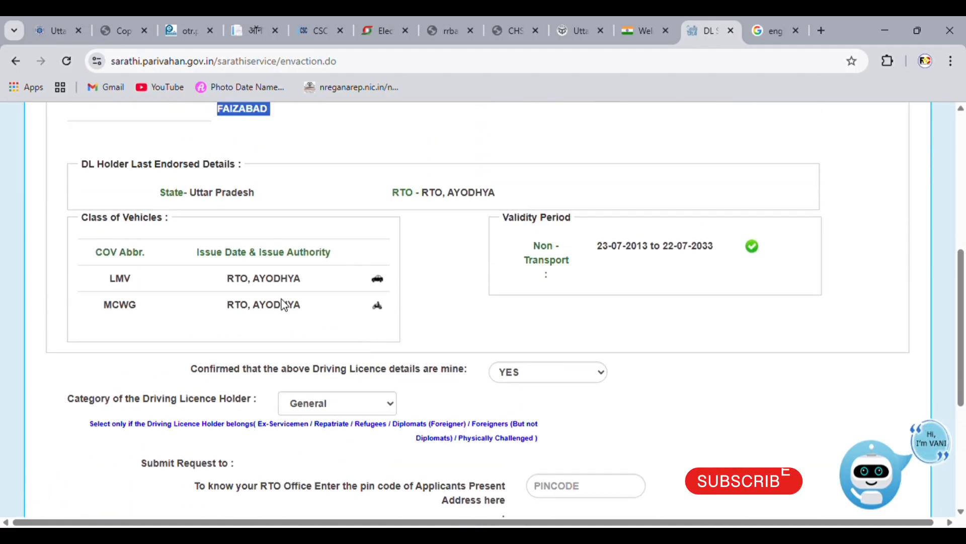
# Step: Review the last endorsed details, vehicle classes, validity, confirmation, holder category and RTO submission fields
pyautogui.moveTo(91, 168); pyautogui.dragTo(305, 171)
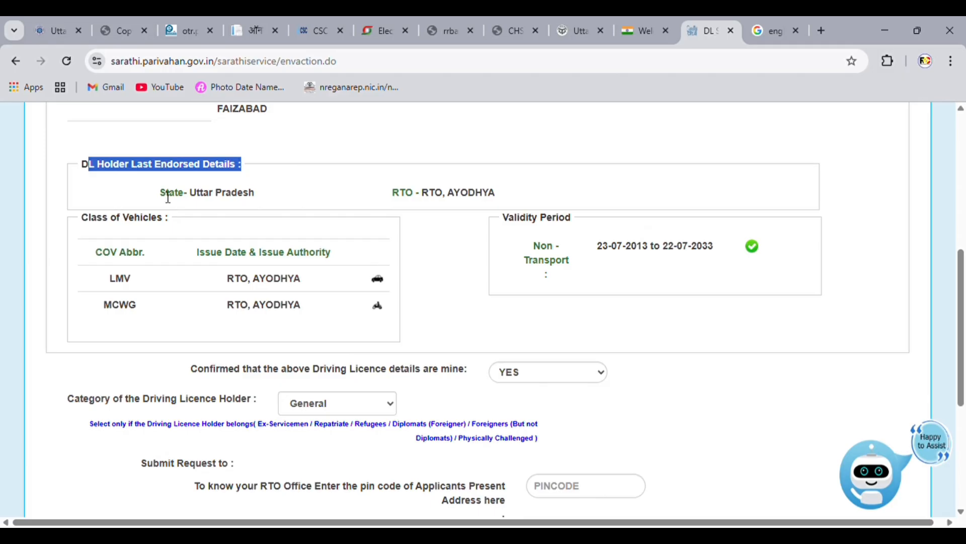
pyautogui.moveTo(160, 195); pyautogui.dragTo(514, 249)
pyautogui.click(445, 314)
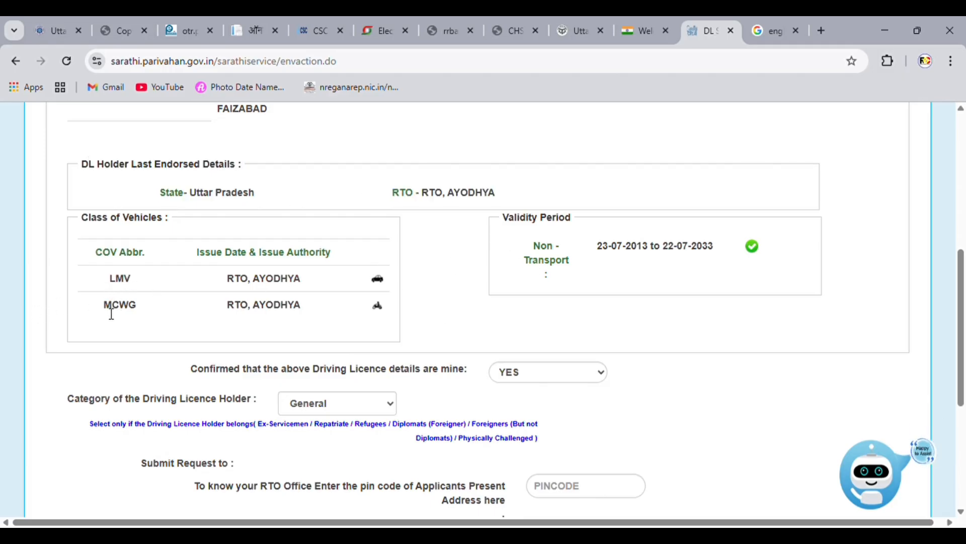
pyautogui.moveTo(107, 309); pyautogui.dragTo(138, 307)
pyautogui.click(436, 313)
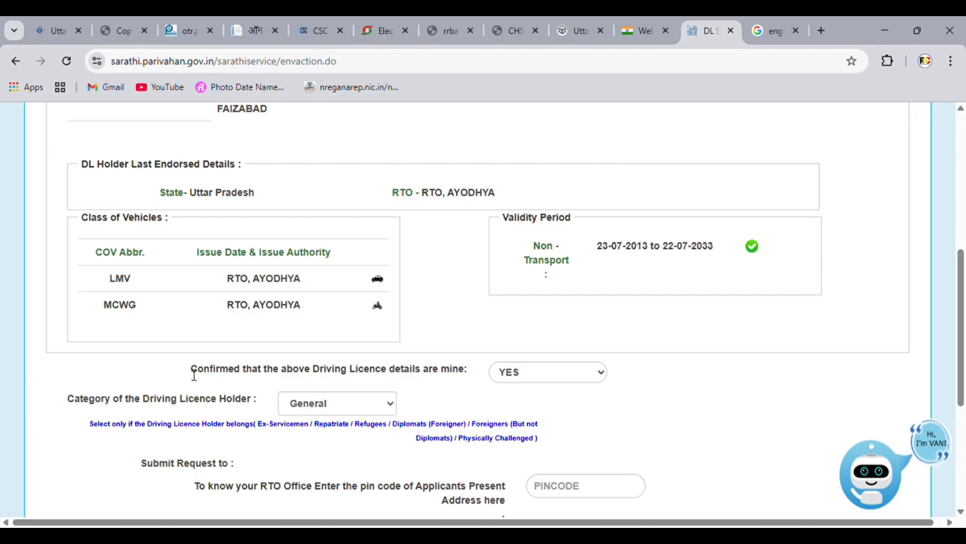
pyautogui.moveTo(192, 376); pyautogui.dragTo(469, 372)
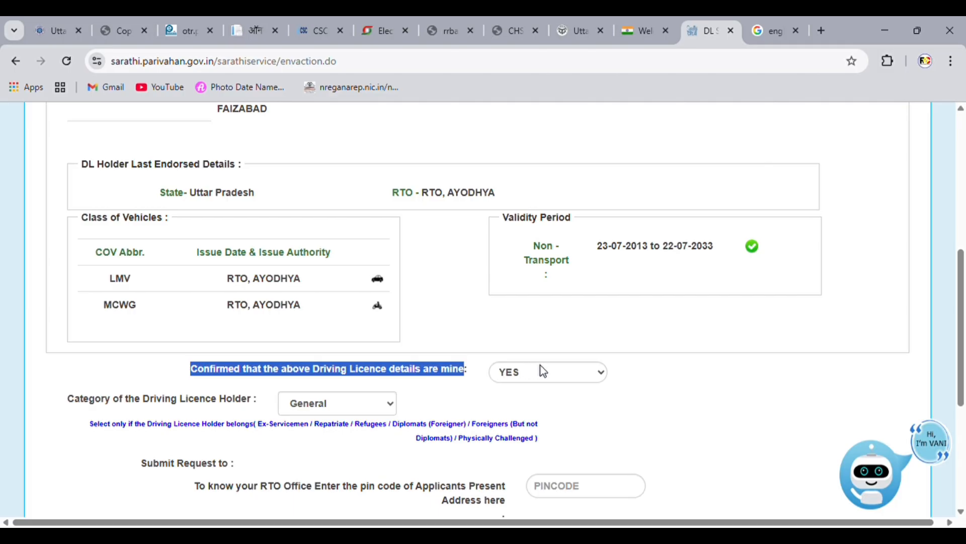
pyautogui.click(483, 351)
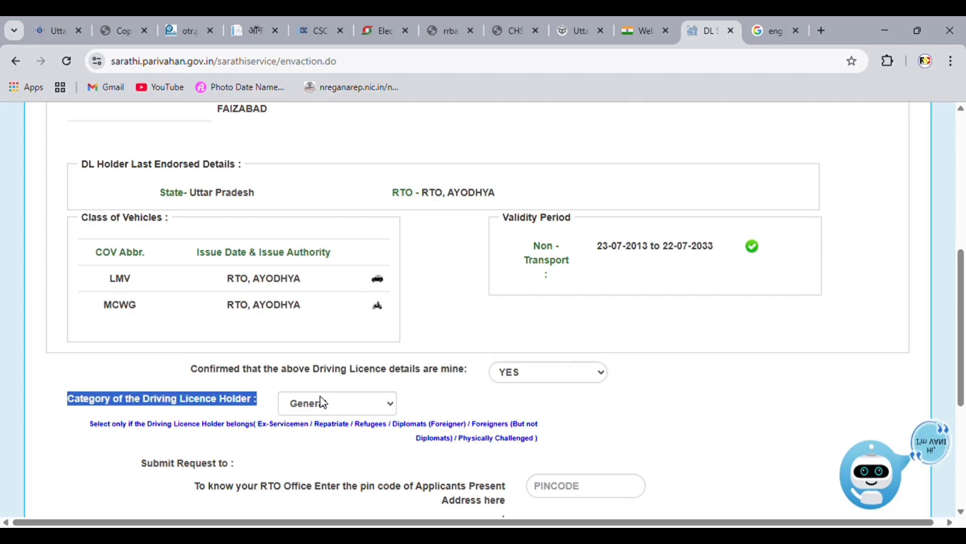
pyautogui.click(440, 388)
pyautogui.scroll(-3, 429, 382)
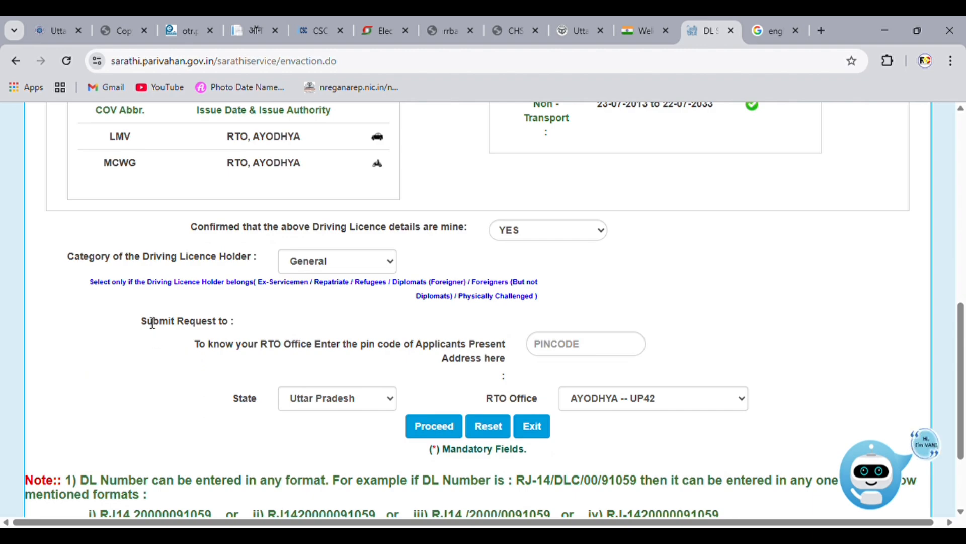
pyautogui.moveTo(148, 323); pyautogui.dragTo(486, 353)
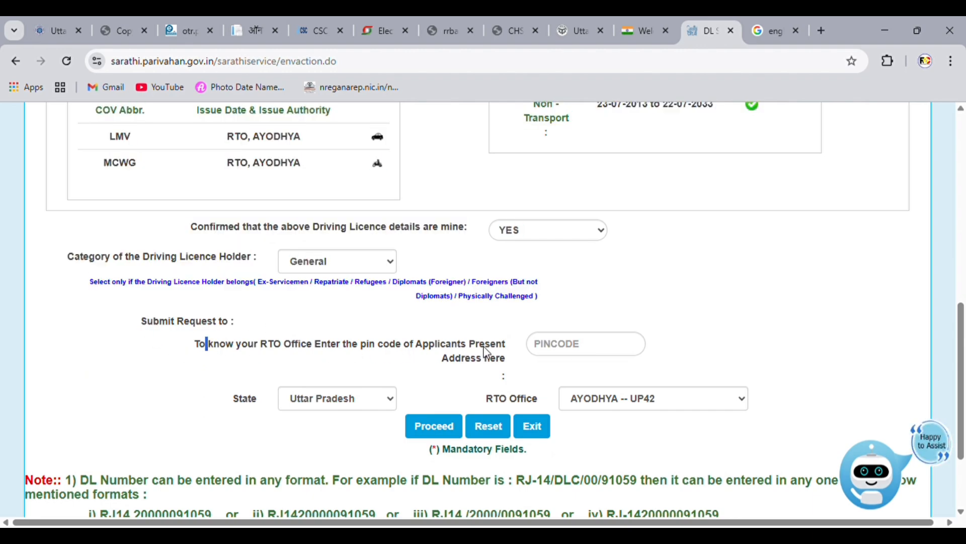
# Step: Keep Uttar Pradesh and the AYODHYA -- UP42 RTO office, proceed, and acknowledge the address confirmation notice
pyautogui.click(585, 351)
pyautogui.click(696, 346)
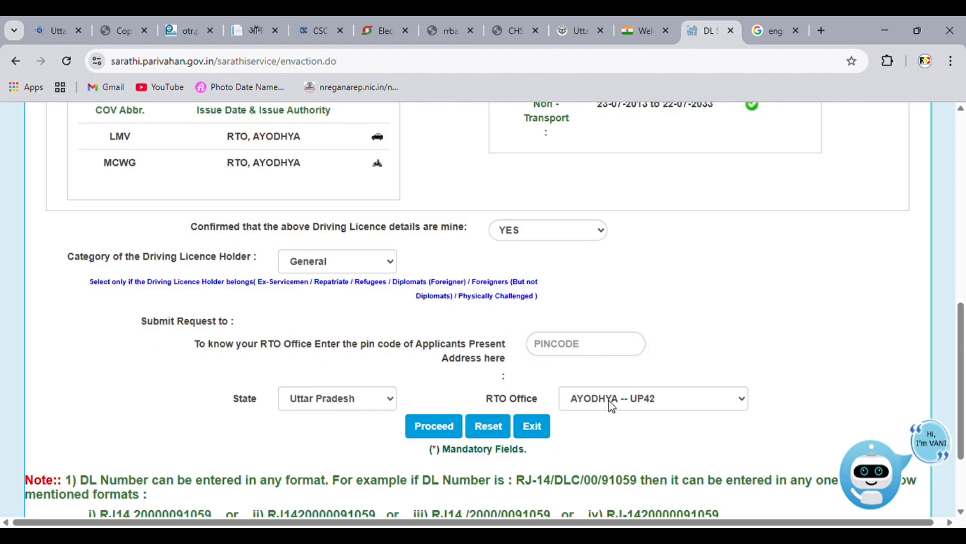
pyautogui.click(669, 401)
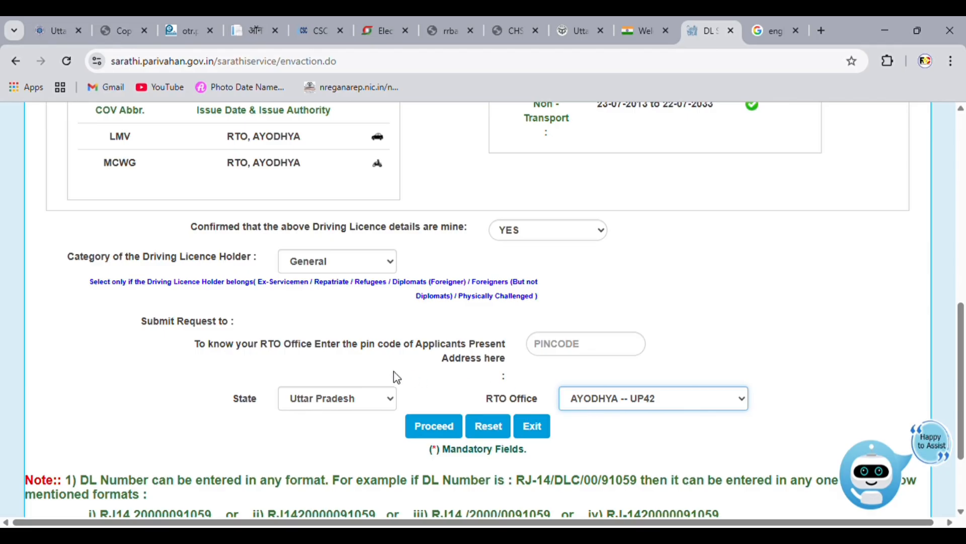
pyautogui.click(436, 428)
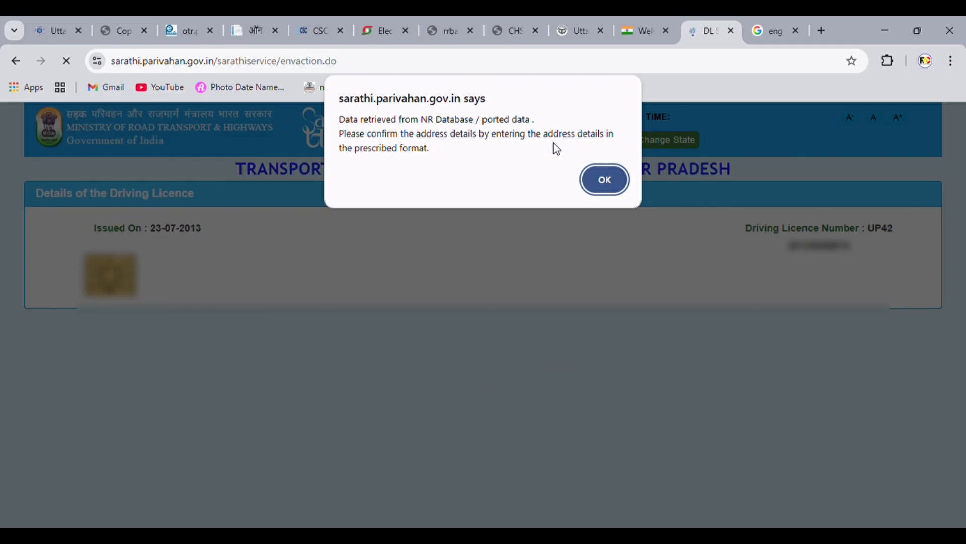
pyautogui.click(605, 181)
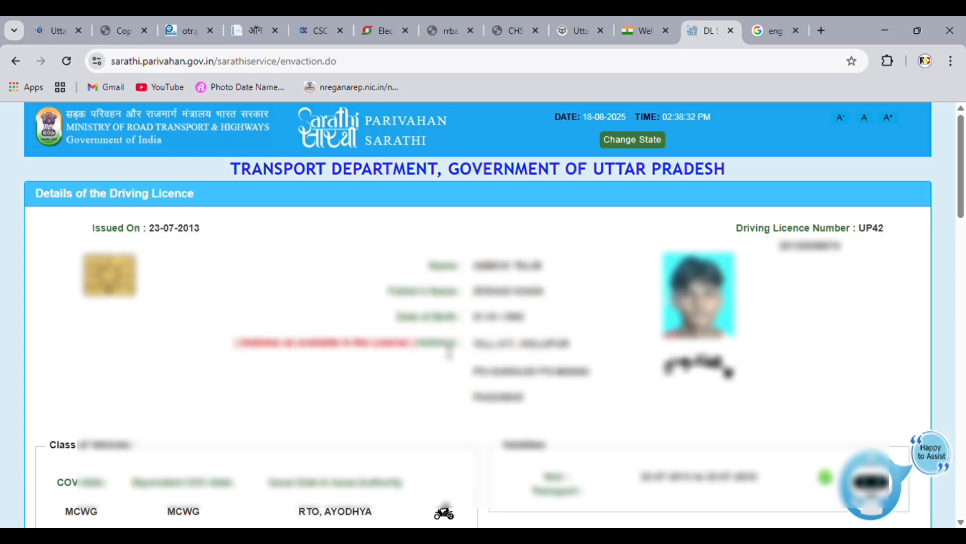
# Step: Review the mobile number, email and personal details sections of the driving licence form
pyautogui.scroll(-8, 446, 362)
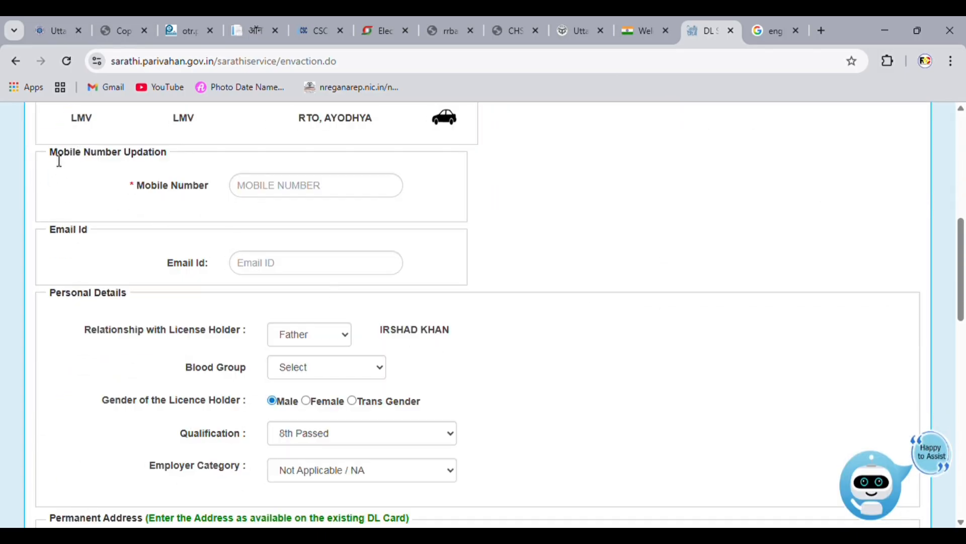
pyautogui.moveTo(50, 155); pyautogui.dragTo(143, 160)
pyautogui.click(171, 174)
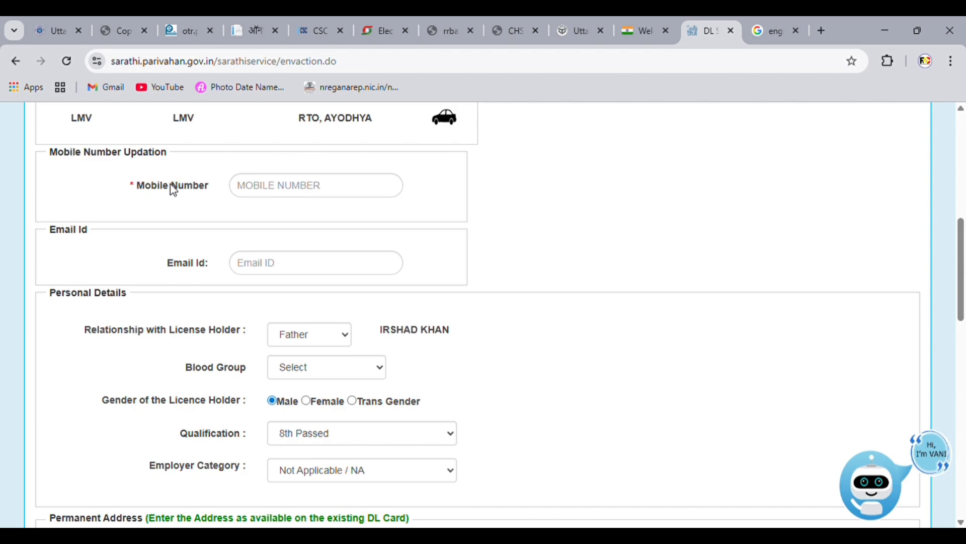
pyautogui.moveTo(48, 222); pyautogui.dragTo(112, 242)
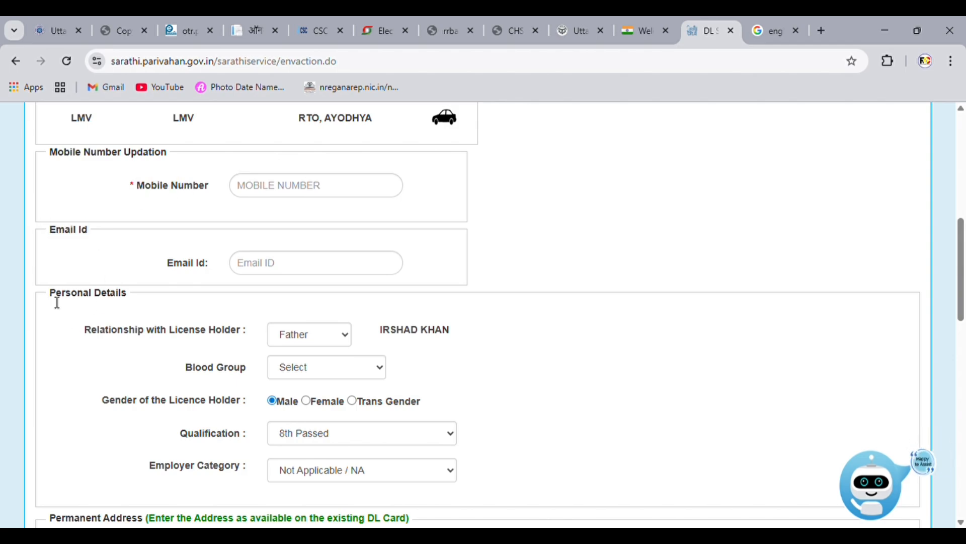
pyautogui.moveTo(54, 301); pyautogui.dragTo(144, 310)
pyautogui.moveTo(89, 332); pyautogui.dragTo(350, 335)
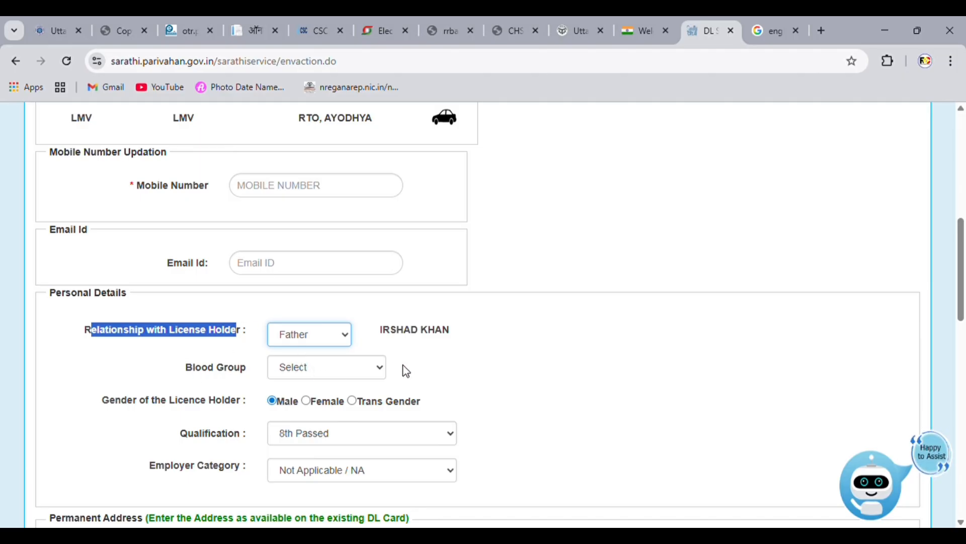
pyautogui.moveTo(103, 401); pyautogui.dragTo(241, 402)
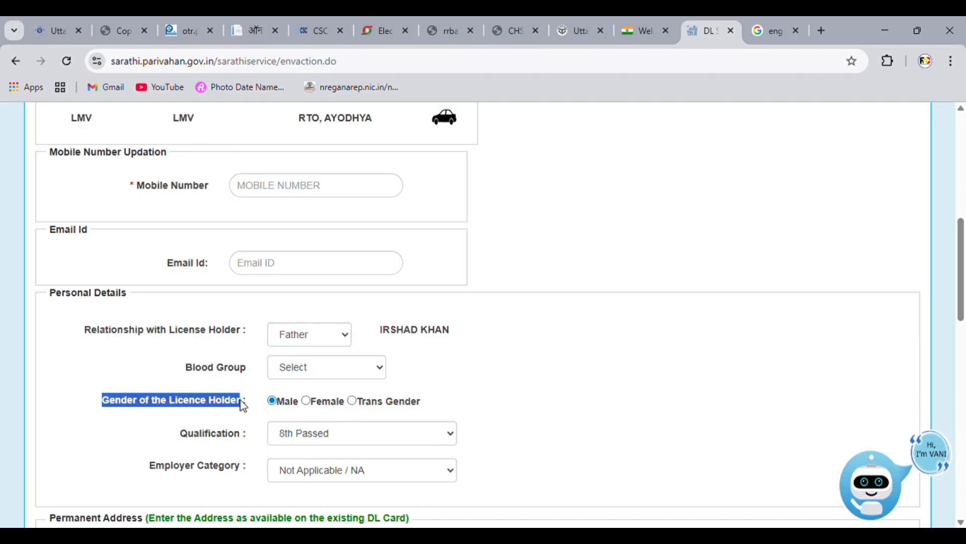
pyautogui.click(237, 405)
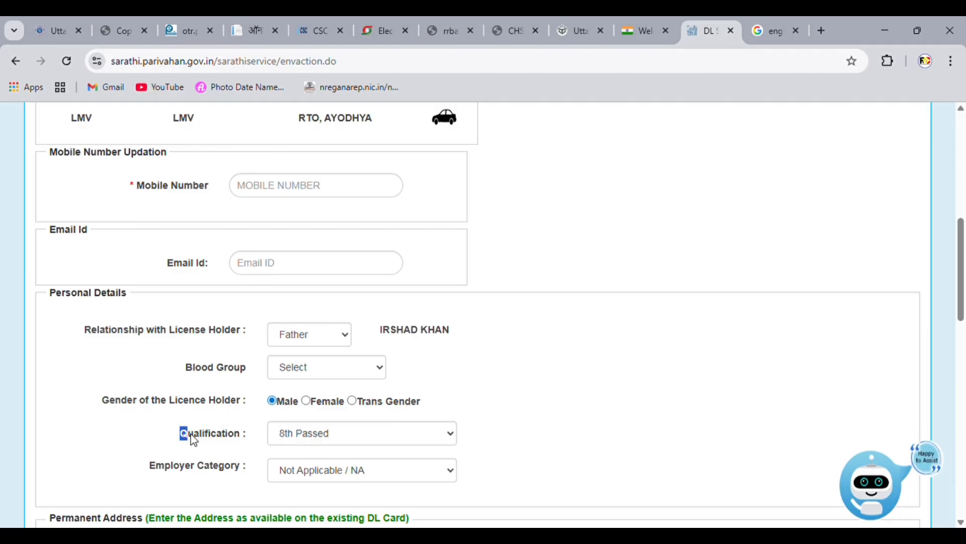
pyautogui.click(416, 483)
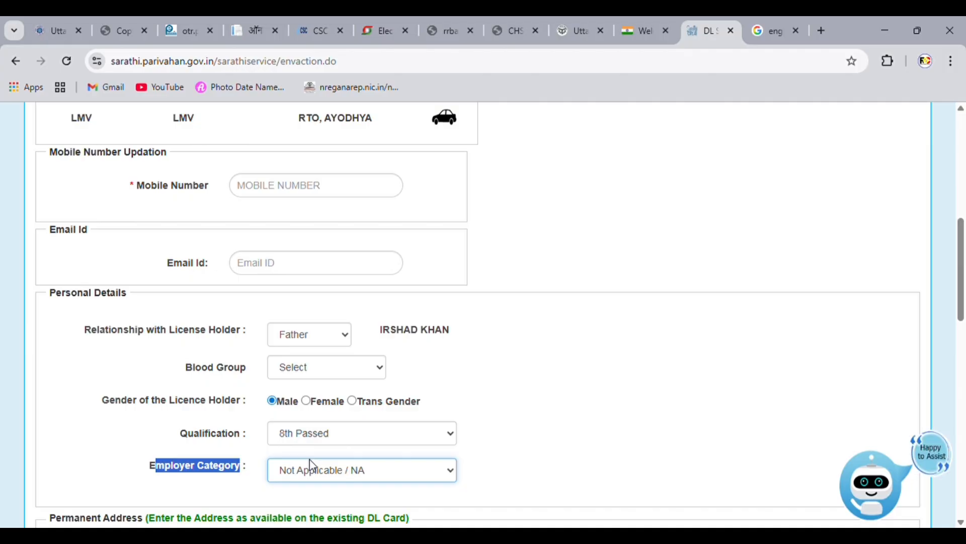
pyautogui.scroll(-8, 309, 460)
pyautogui.scroll(1, 87, 170)
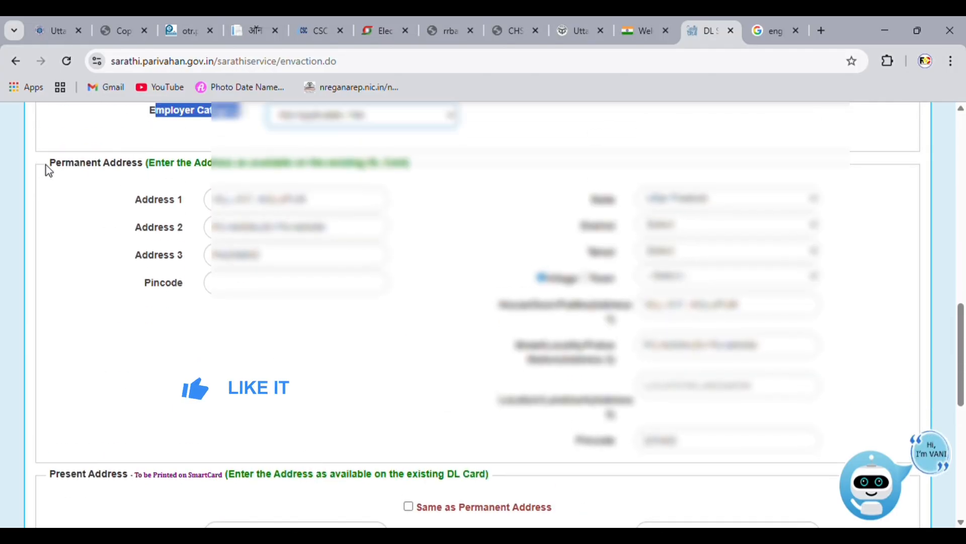
# Step: Complete the permanent address by selecting the Ayodhya district, the tehsil and the village/town from the dropdowns
pyautogui.moveTo(47, 164); pyautogui.dragTo(202, 177)
pyautogui.click(465, 219)
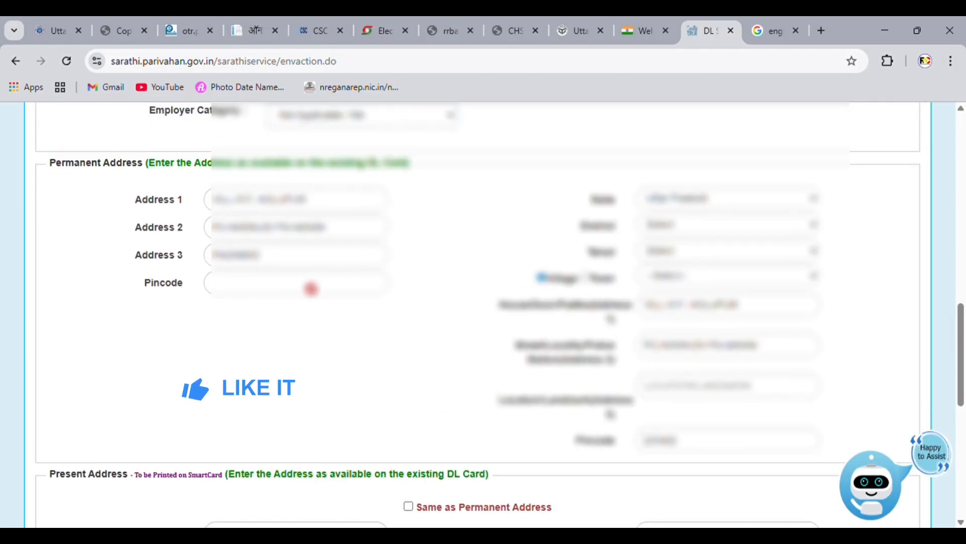
pyautogui.click(673, 228)
pyautogui.click(679, 363)
pyautogui.click(666, 257)
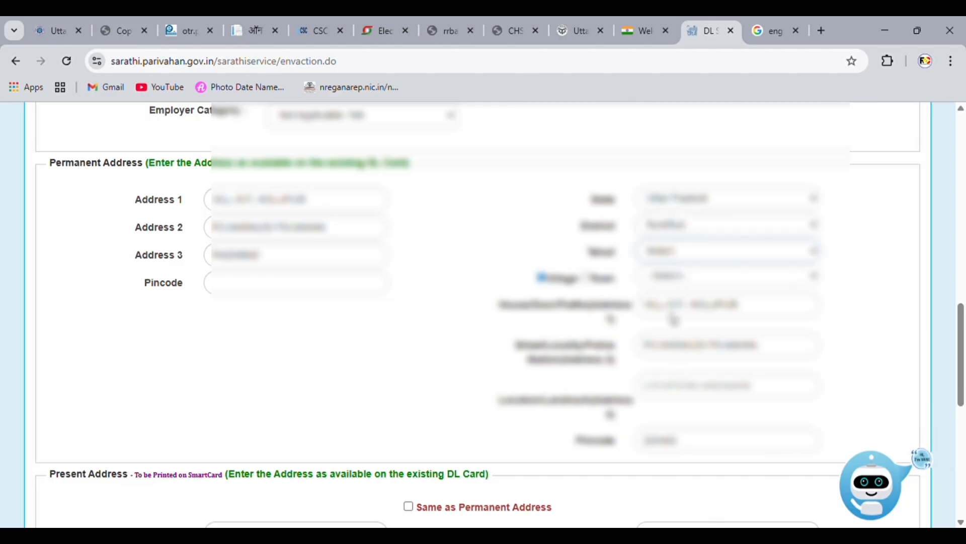
pyautogui.click(679, 347)
pyautogui.click(678, 285)
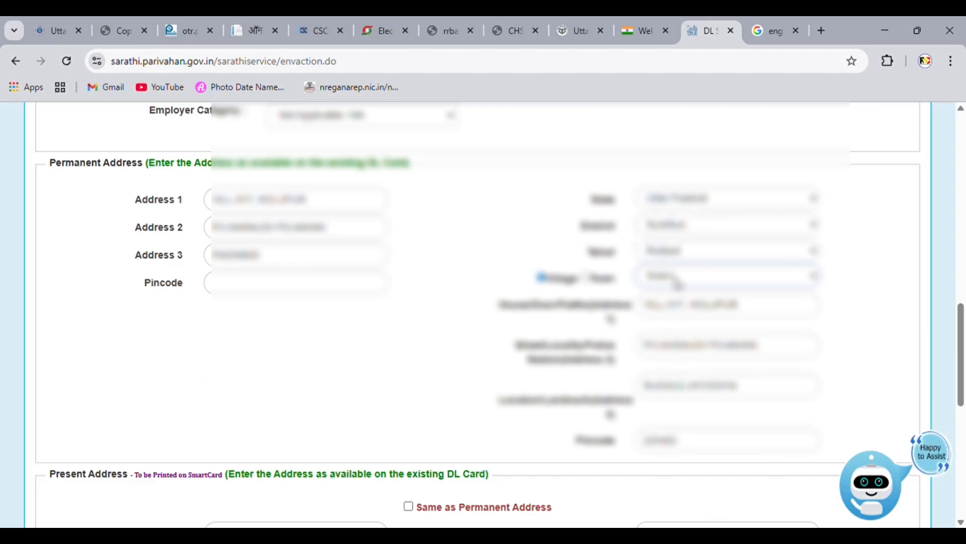
pyautogui.press('Down')
pyautogui.press('Down')
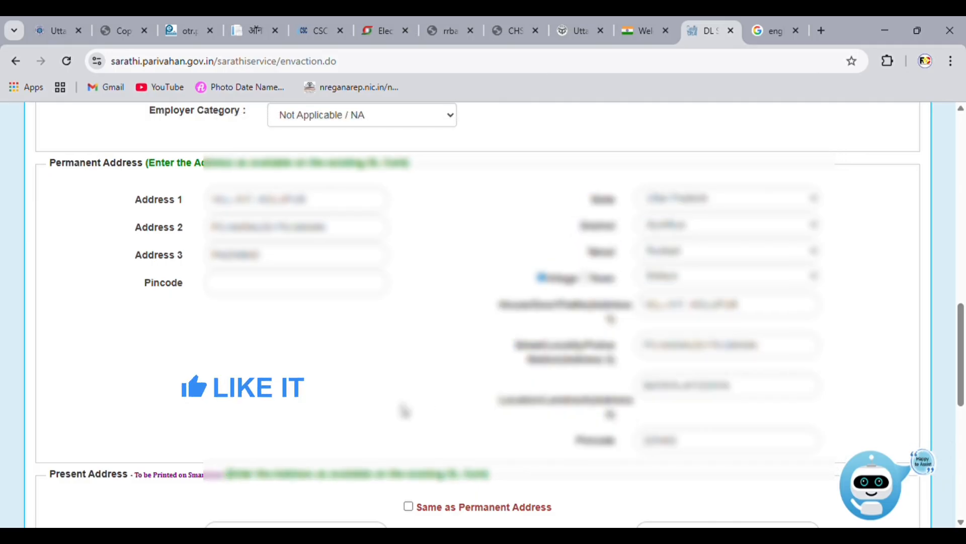
# Step: Set the present address to be the same as the permanent address and confirm the form
pyautogui.scroll(-5, 401, 407)
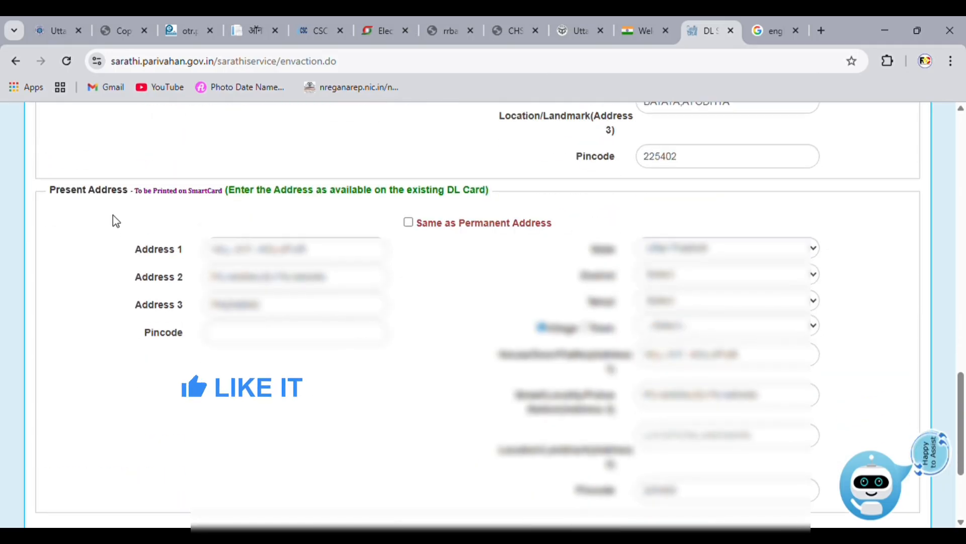
pyautogui.moveTo(49, 191); pyautogui.dragTo(477, 196)
pyautogui.click(465, 204)
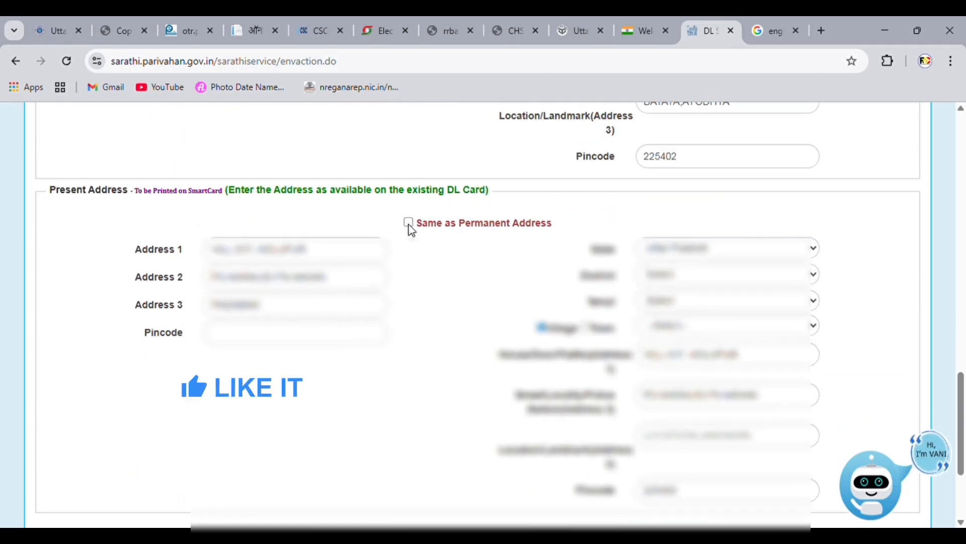
pyautogui.click(409, 223)
pyautogui.moveTo(594, 241); pyautogui.dragTo(634, 408)
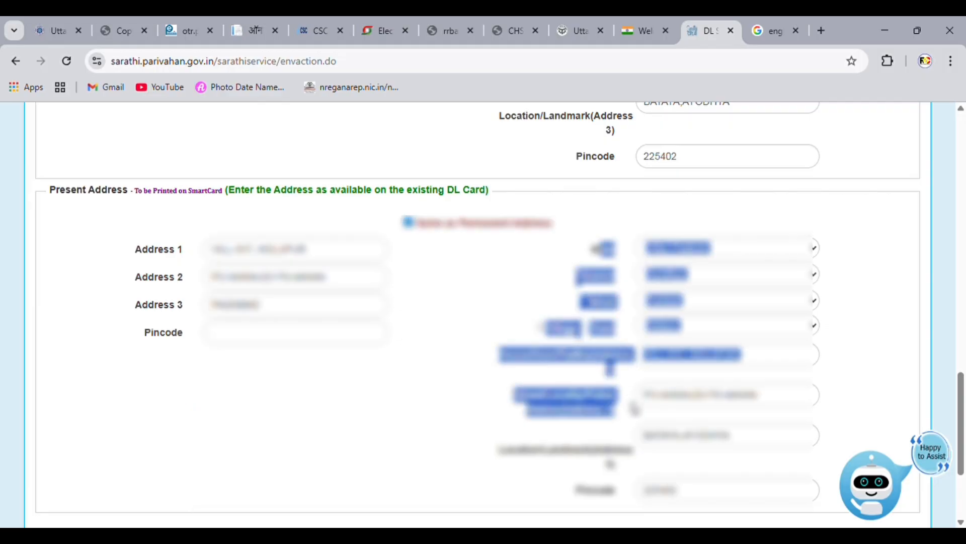
pyautogui.click(634, 409)
pyautogui.scroll(-3, 451, 276)
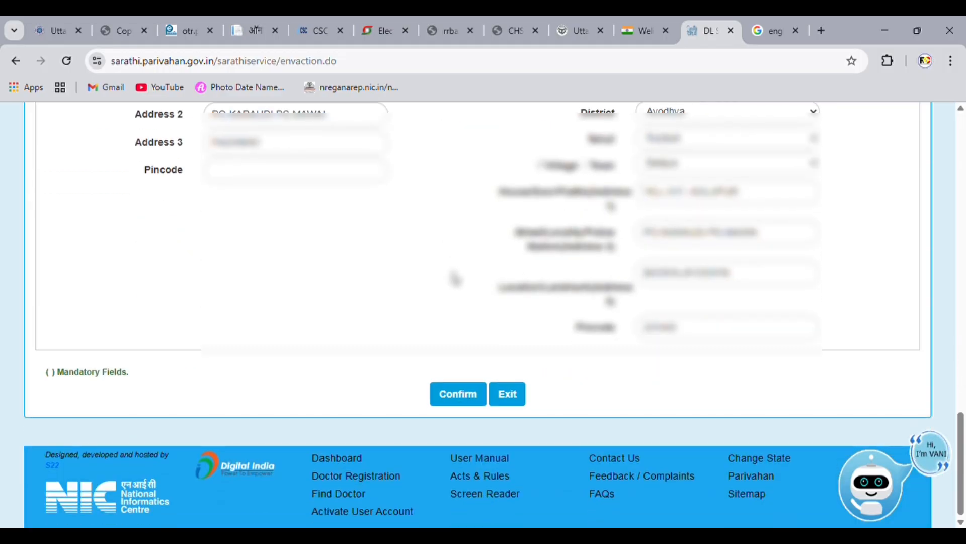
pyautogui.click(460, 398)
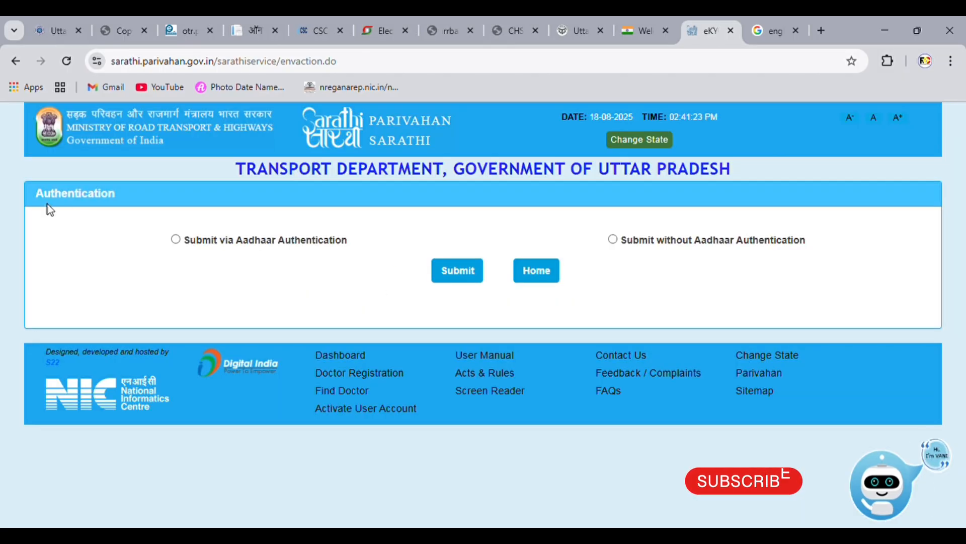
# Step: Choose to submit via Aadhaar Authentication and submit, acknowledging the mobile number notice
pyautogui.moveTo(34, 193); pyautogui.dragTo(171, 199)
pyautogui.click(171, 198)
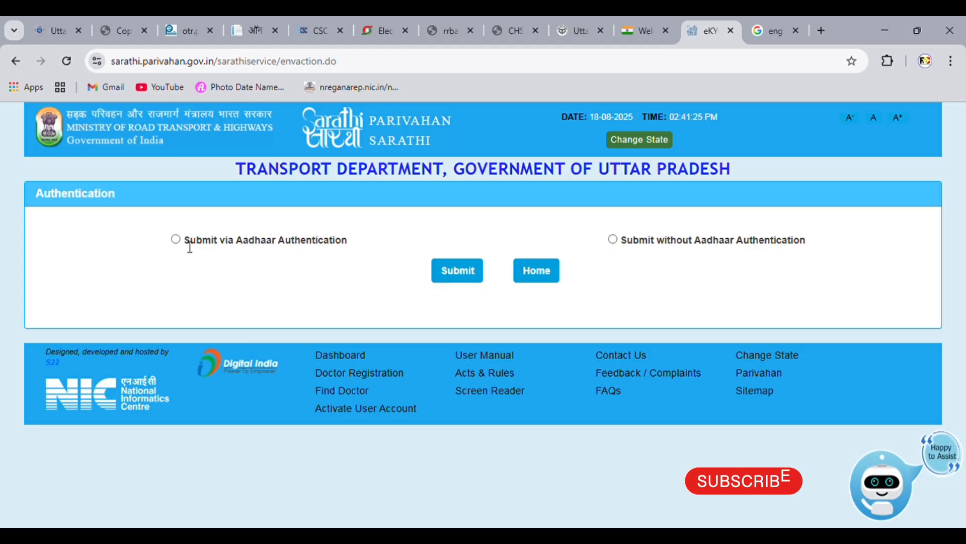
pyautogui.moveTo(191, 246); pyautogui.dragTo(349, 243)
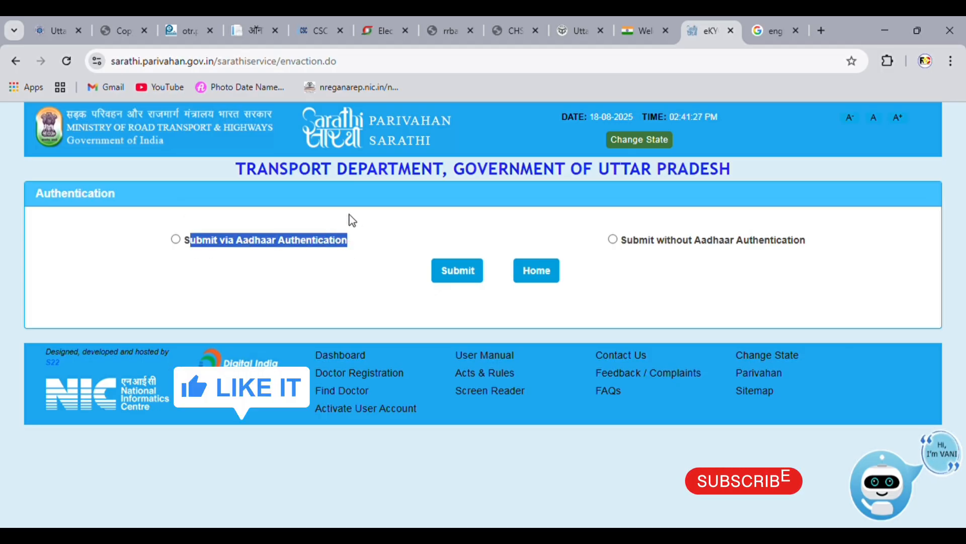
pyautogui.click(176, 239)
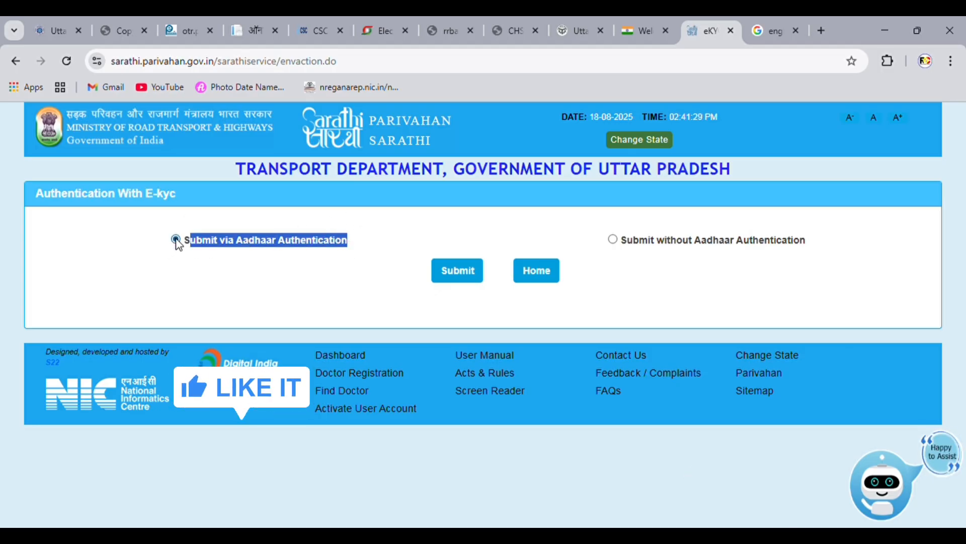
pyautogui.click(455, 276)
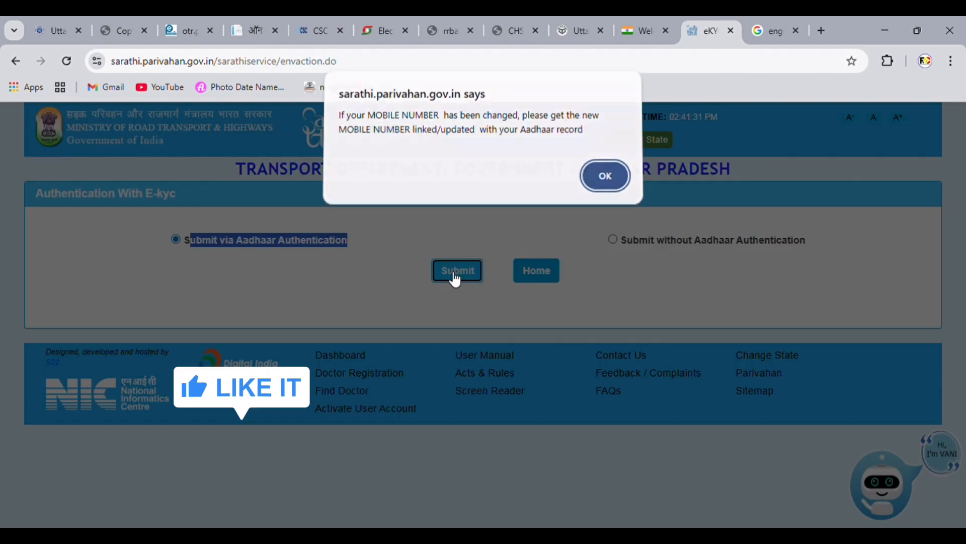
pyautogui.press('Return')
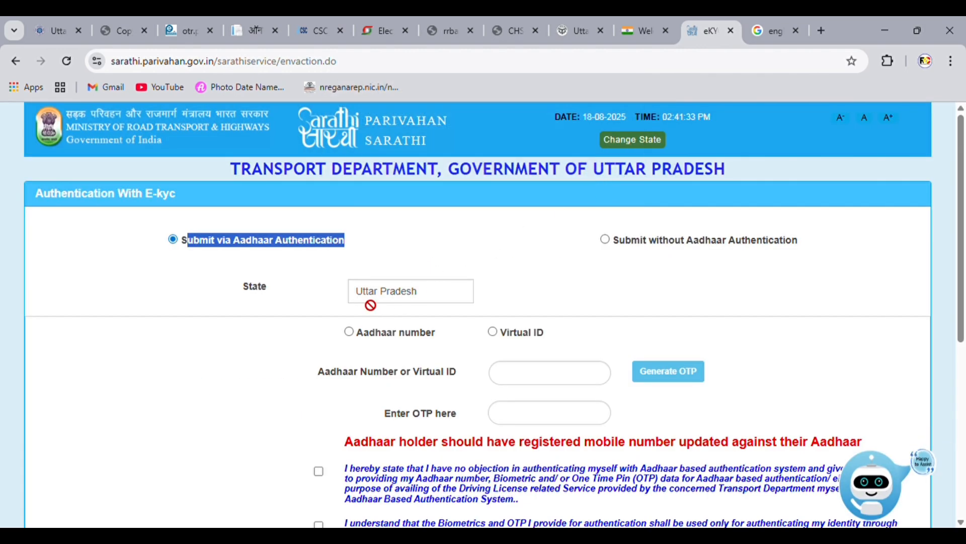
# Step: Choose the Aadhaar number option, enter the applicant's Aadhaar number, and generate an OTP
pyautogui.click(358, 335)
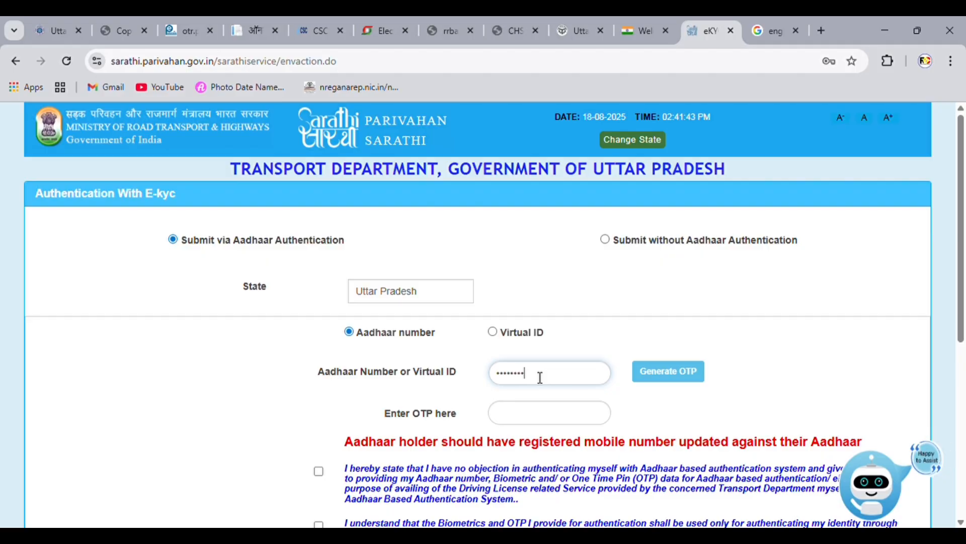
pyautogui.write('••••')
pyautogui.click(667, 377)
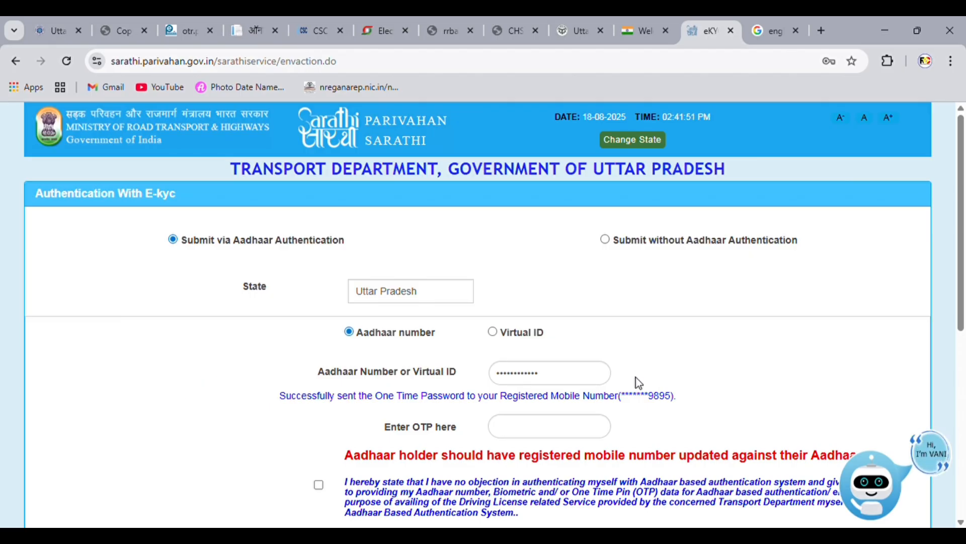
# Step: Accept all three Aadhaar authentication consent declarations below the OTP field
pyautogui.moveTo(488, 401); pyautogui.dragTo(684, 387)
pyautogui.click(683, 387)
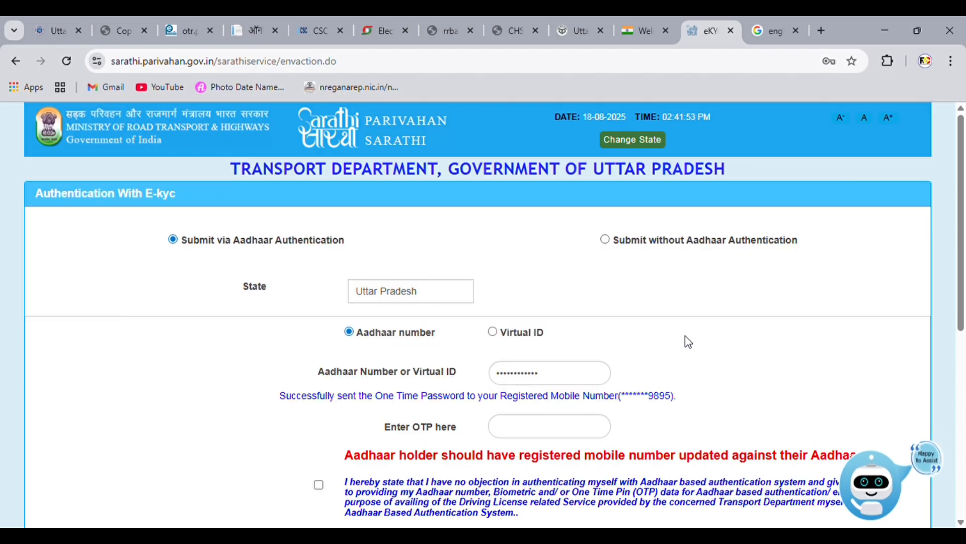
pyautogui.moveTo(388, 428); pyautogui.dragTo(463, 434)
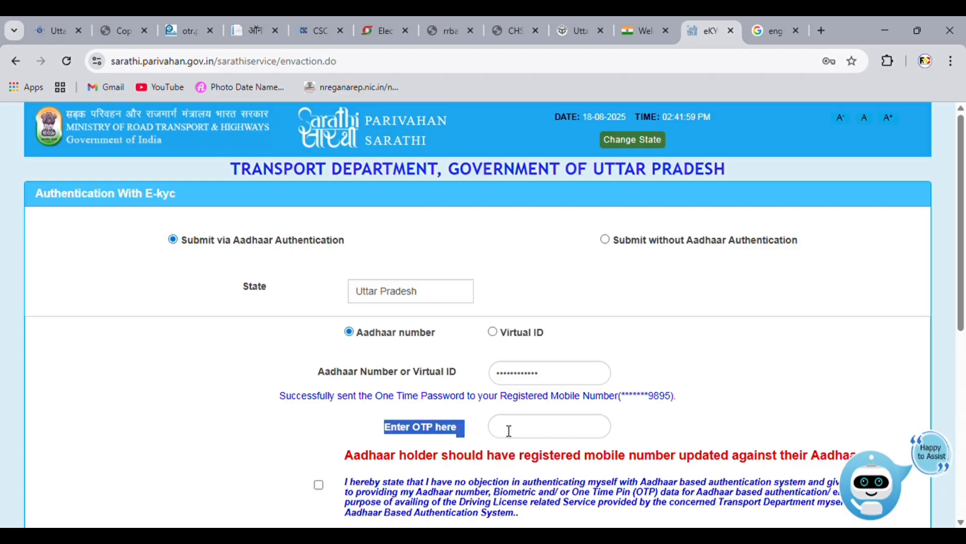
pyautogui.scroll(-5, 508, 430)
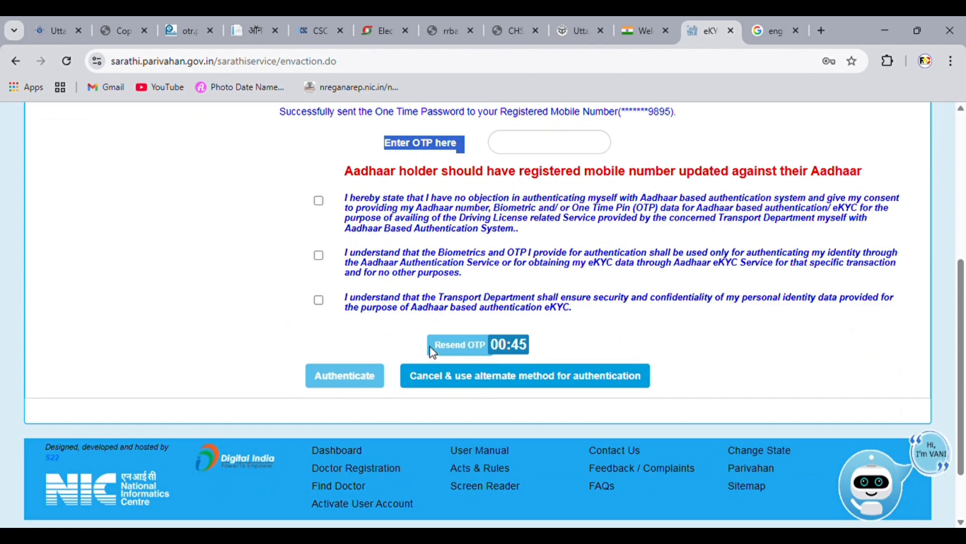
pyautogui.click(472, 320)
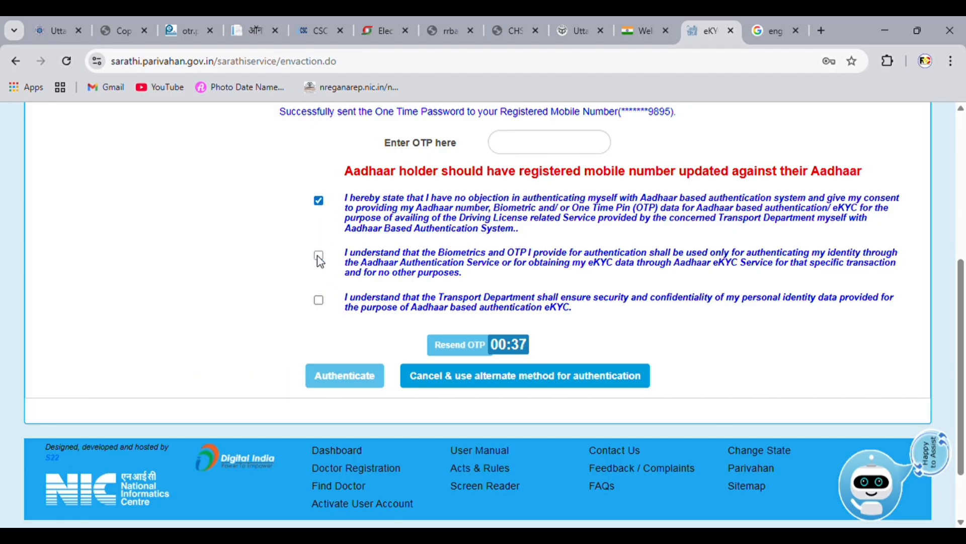
pyautogui.click(319, 301)
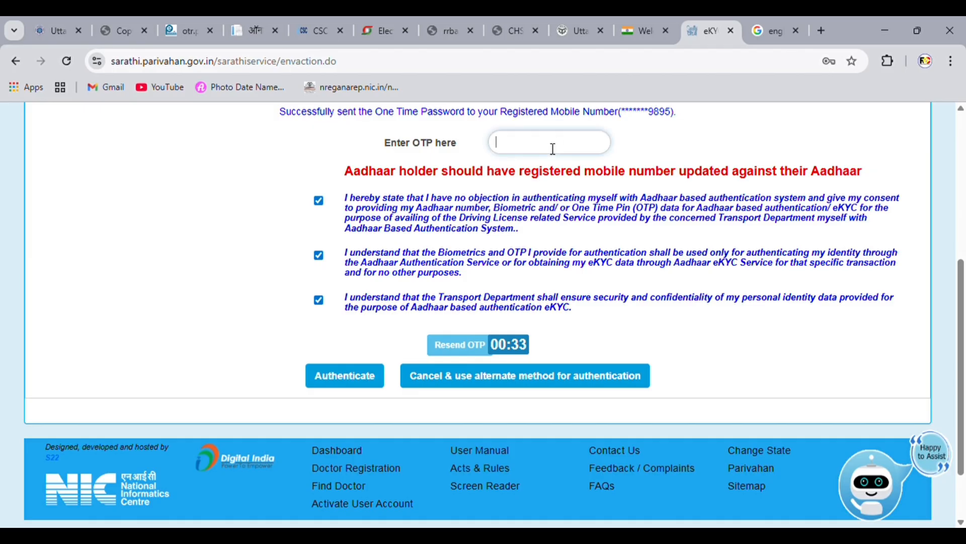
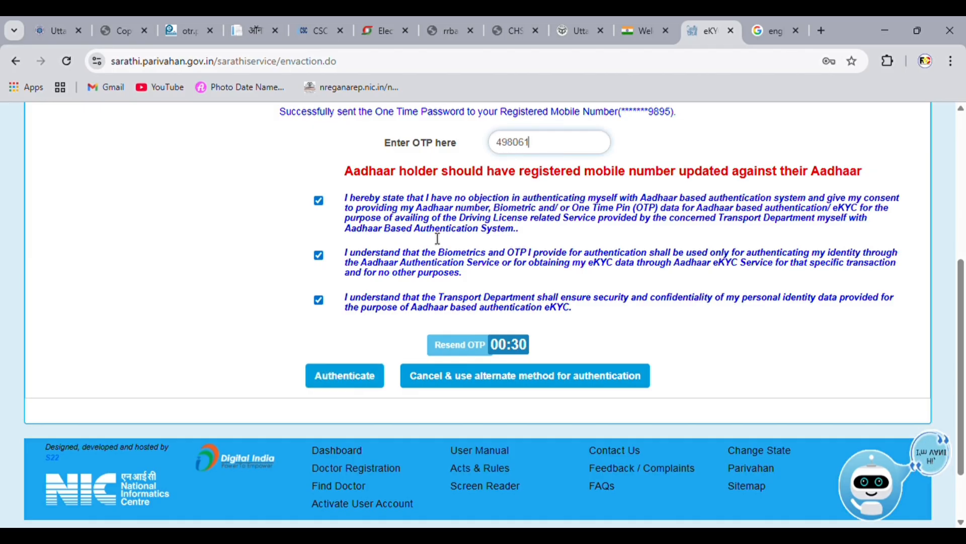
# Step: Authenticate with the entered OTP and proceed with the fetched eKYC address details
pyautogui.click(339, 381)
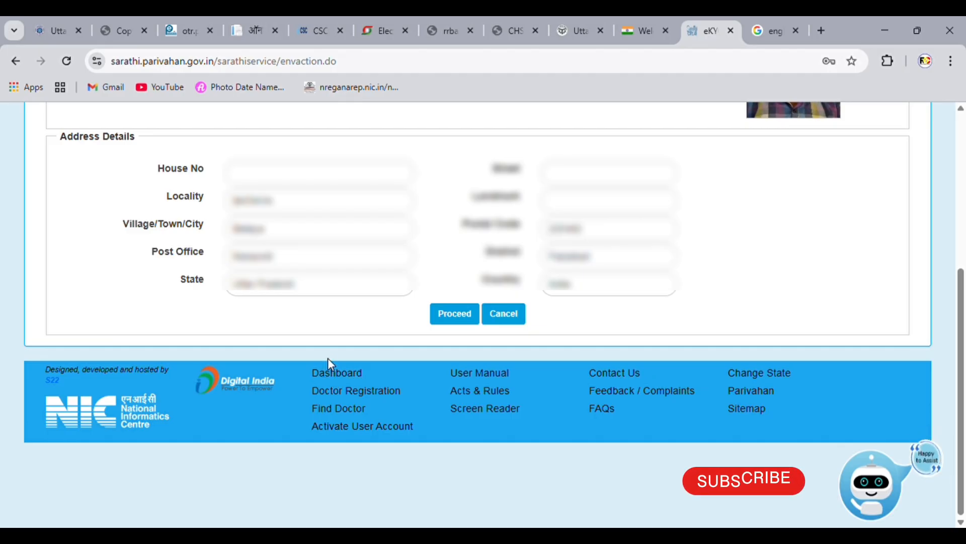
pyautogui.click(455, 317)
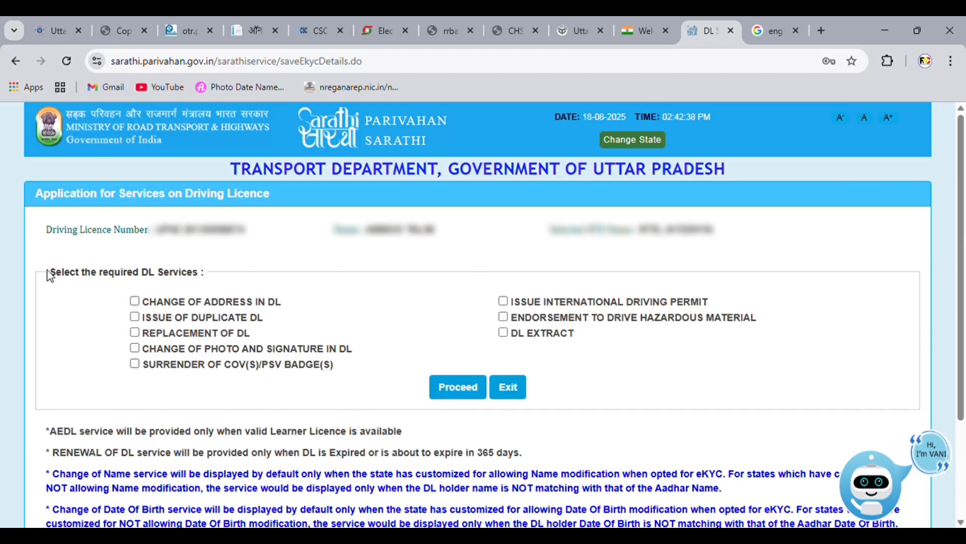
# Step: Select the Replacement of DL service and proceed with the application
pyautogui.moveTo(49, 272); pyautogui.dragTo(212, 280)
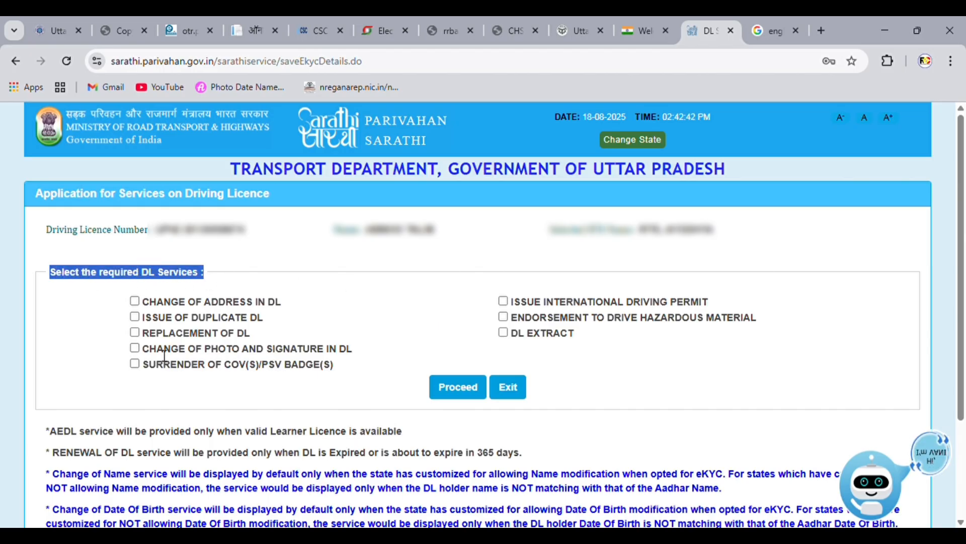
pyautogui.click(135, 333)
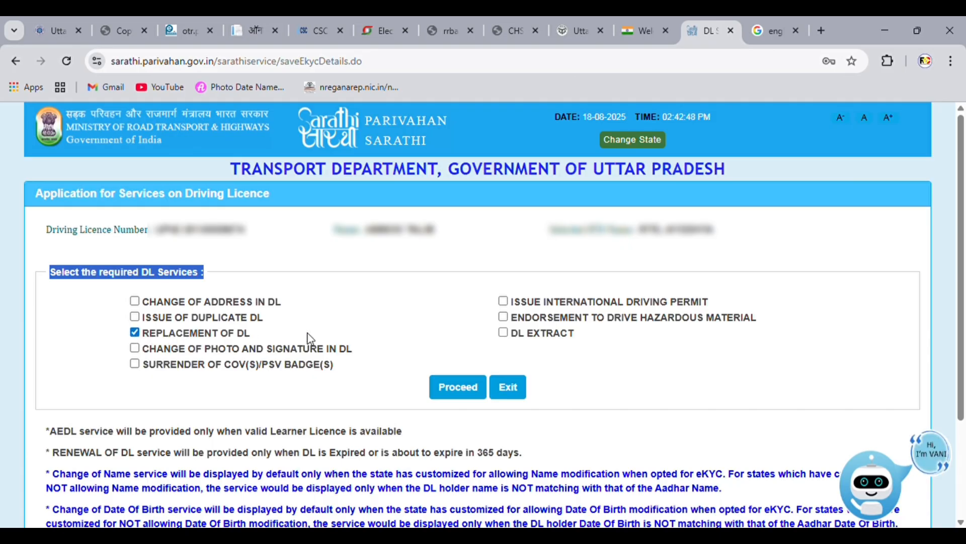
pyautogui.click(466, 388)
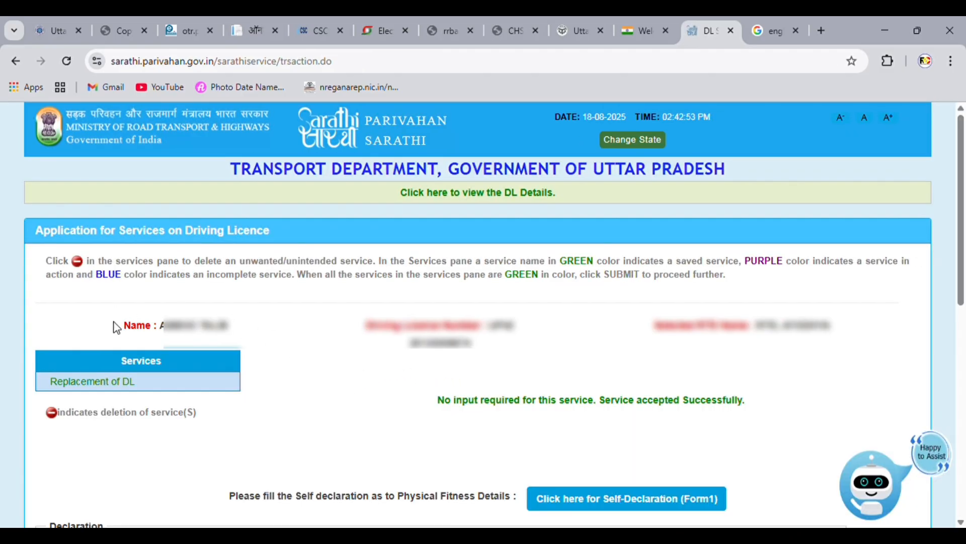
# Step: Open the Self-Declaration (Form1) for physical fitness from the services page
pyautogui.moveTo(122, 326); pyautogui.dragTo(705, 345)
pyautogui.click(705, 345)
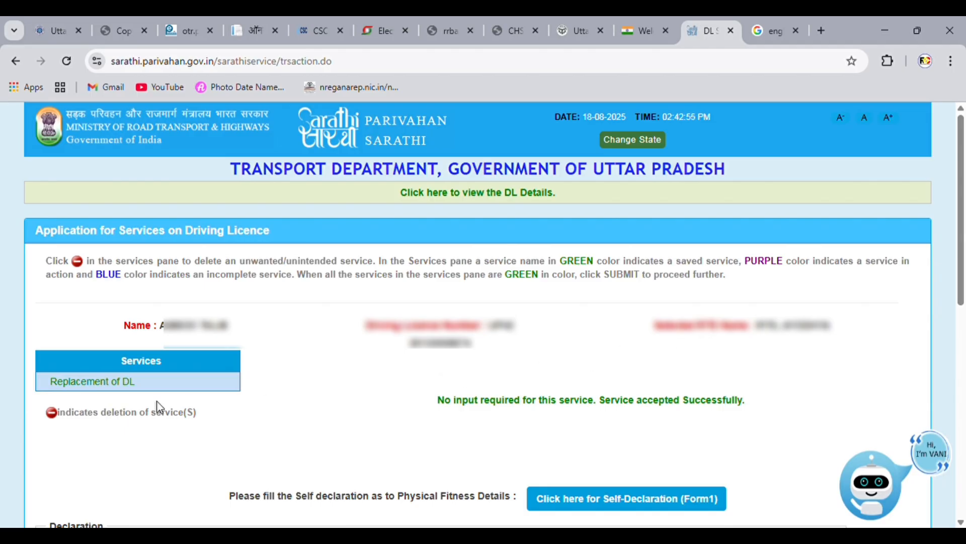
pyautogui.moveTo(72, 412); pyautogui.dragTo(258, 415)
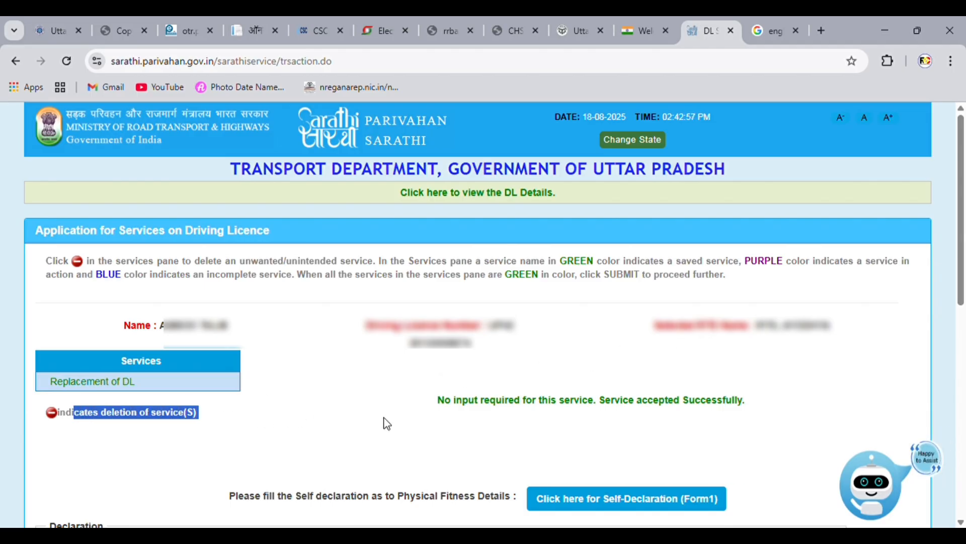
pyautogui.moveTo(437, 400); pyautogui.dragTo(758, 414)
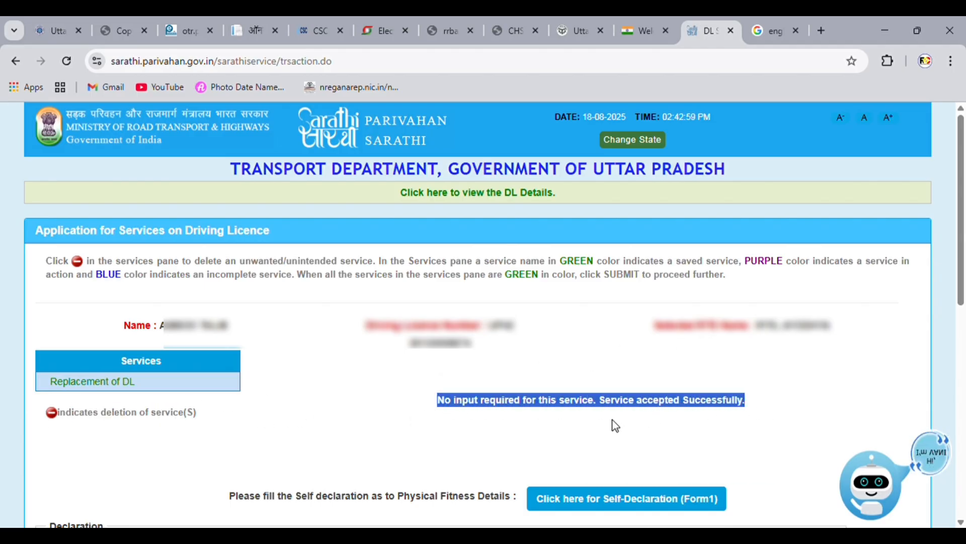
pyautogui.click(636, 502)
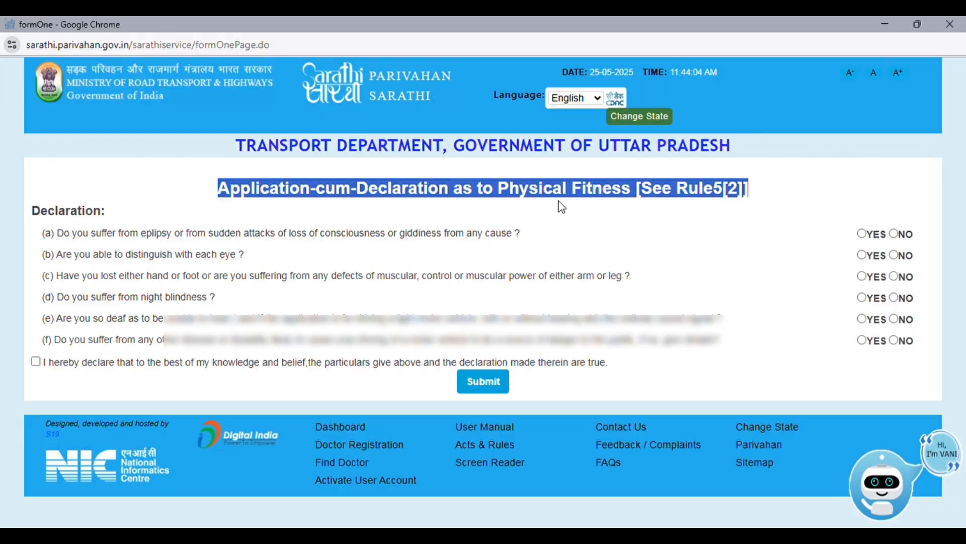
# Step: Answer the physical fitness questions: No for all except Yes for distinguishing with each eye
pyautogui.moveTo(59, 234); pyautogui.dragTo(733, 334)
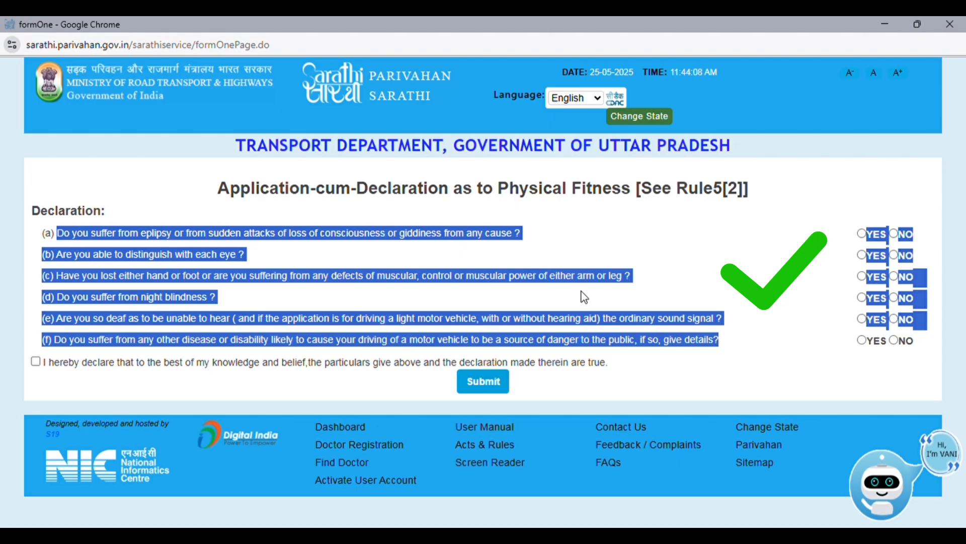
pyautogui.click(554, 281)
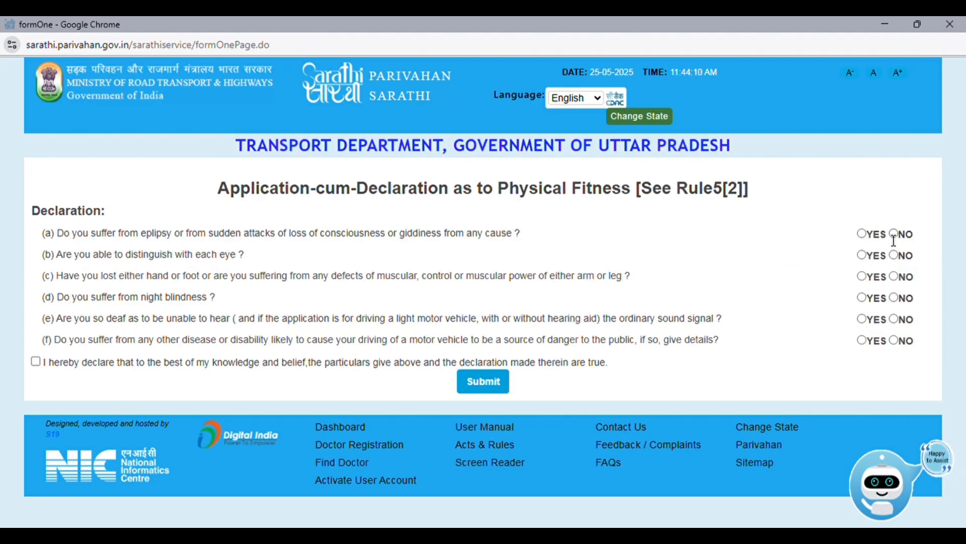
pyautogui.click(866, 257)
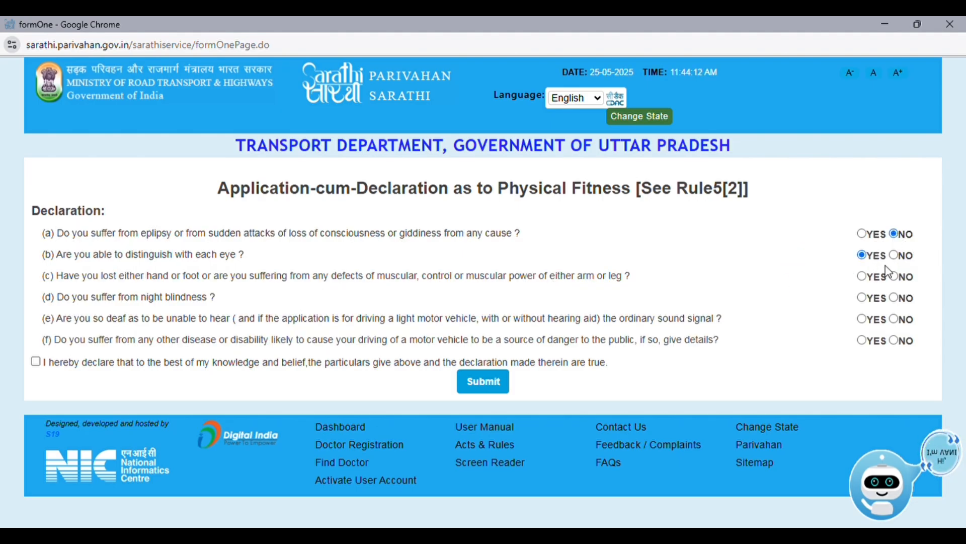
pyautogui.click(899, 279)
pyautogui.click(900, 301)
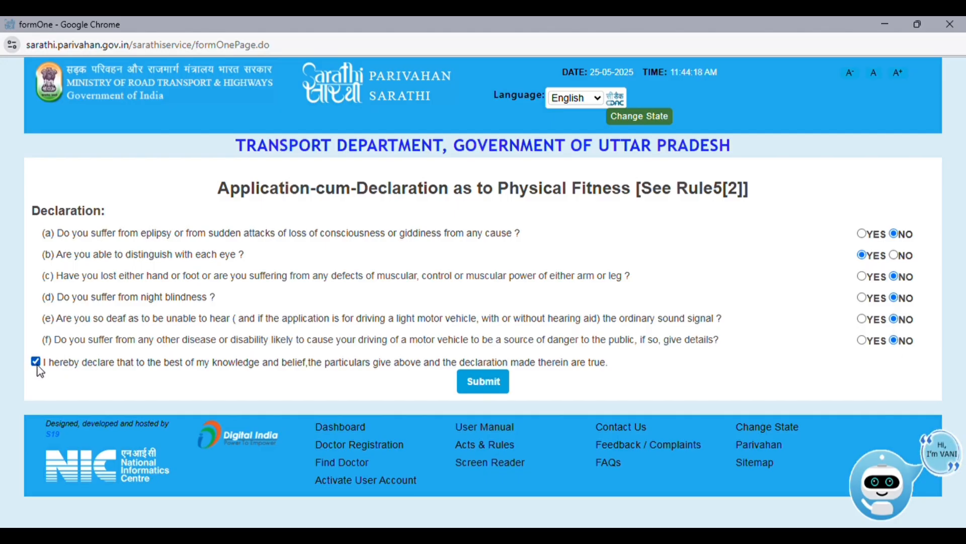
# Step: Tick the self-declaration statement, submit the physical fitness form and confirm the submission
pyautogui.moveTo(44, 363); pyautogui.dragTo(292, 370)
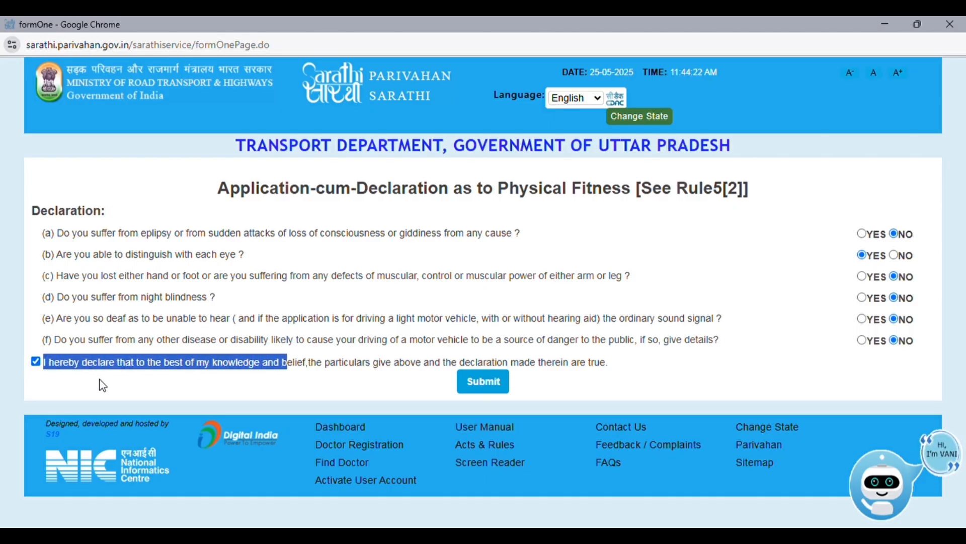
pyautogui.click(112, 373)
pyautogui.click(480, 383)
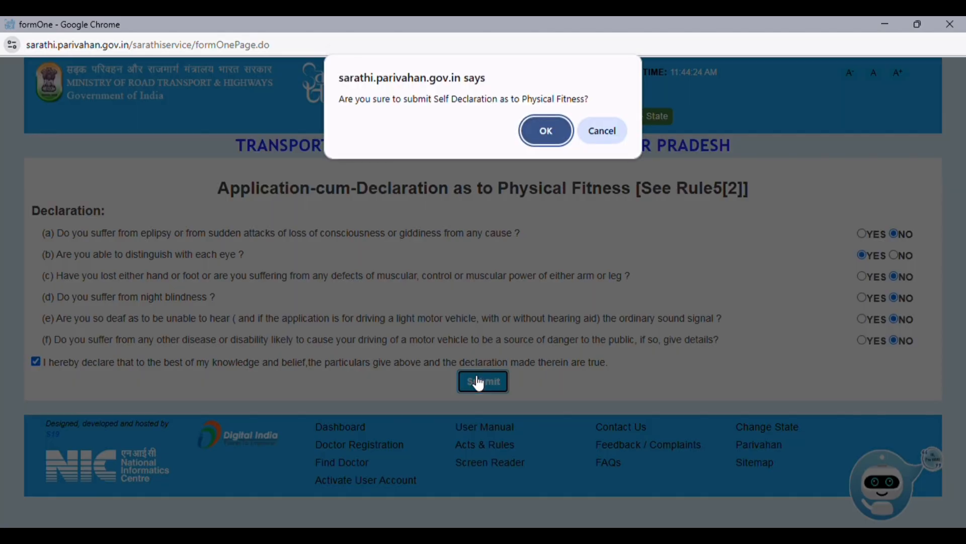
pyautogui.click(547, 132)
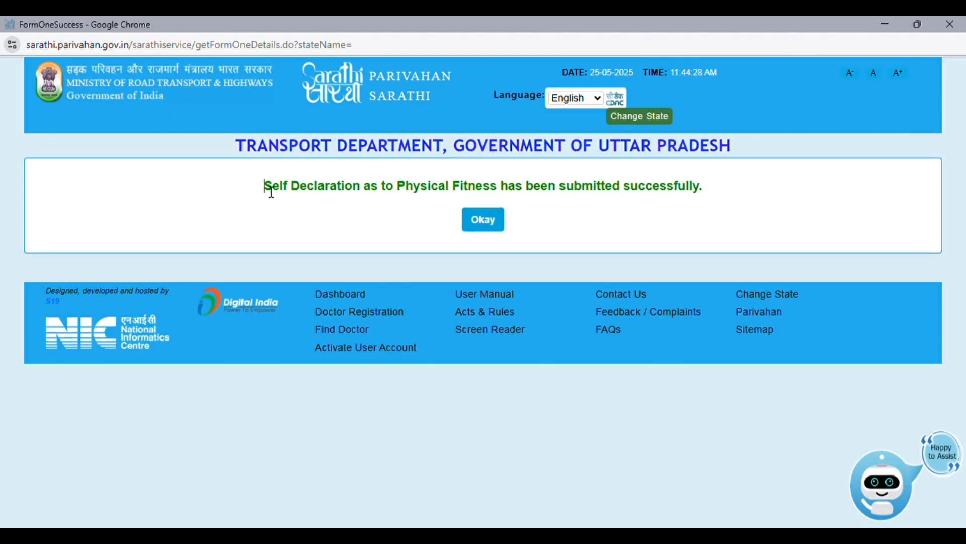
# Step: Return to the services application and tick all four declaration checkboxes
pyautogui.moveTo(271, 191); pyautogui.dragTo(710, 191)
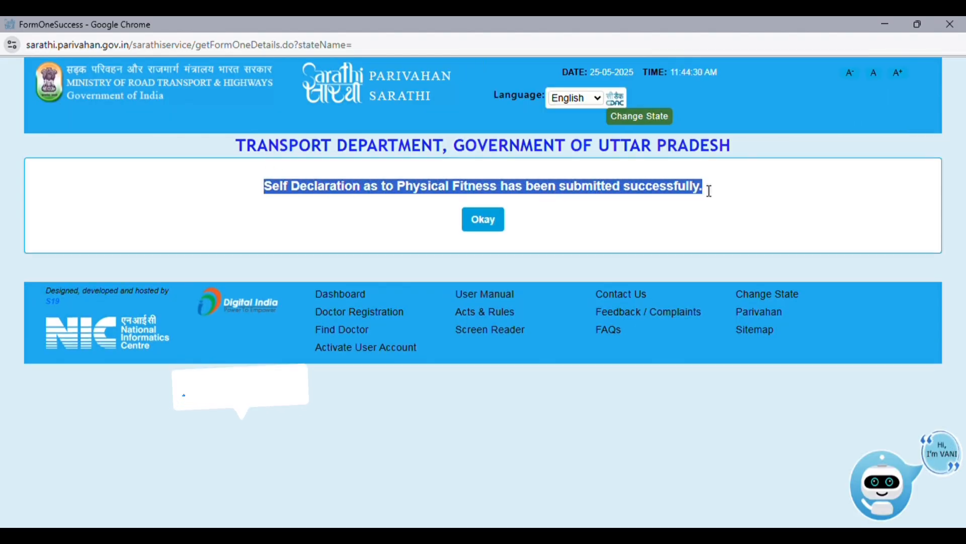
pyautogui.click(710, 191)
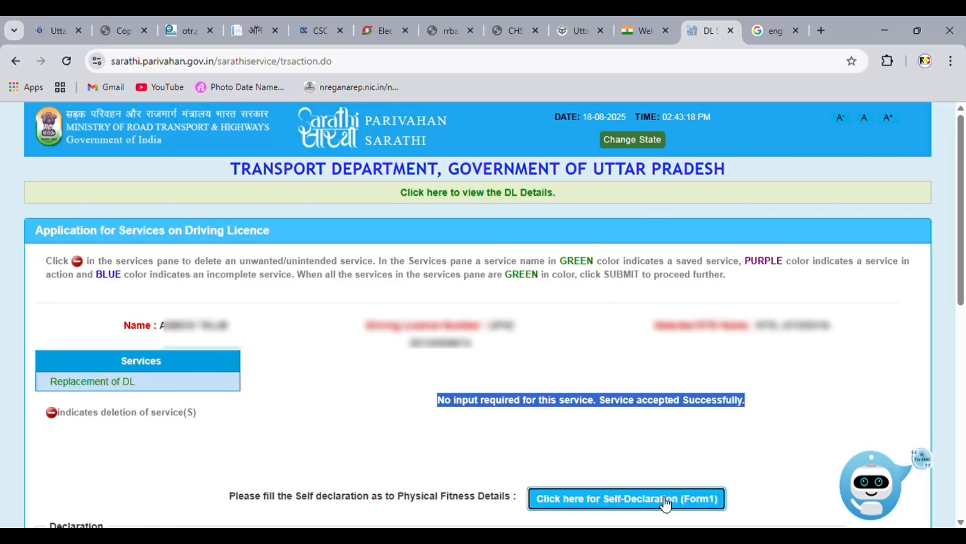
pyautogui.scroll(-4, 370, 436)
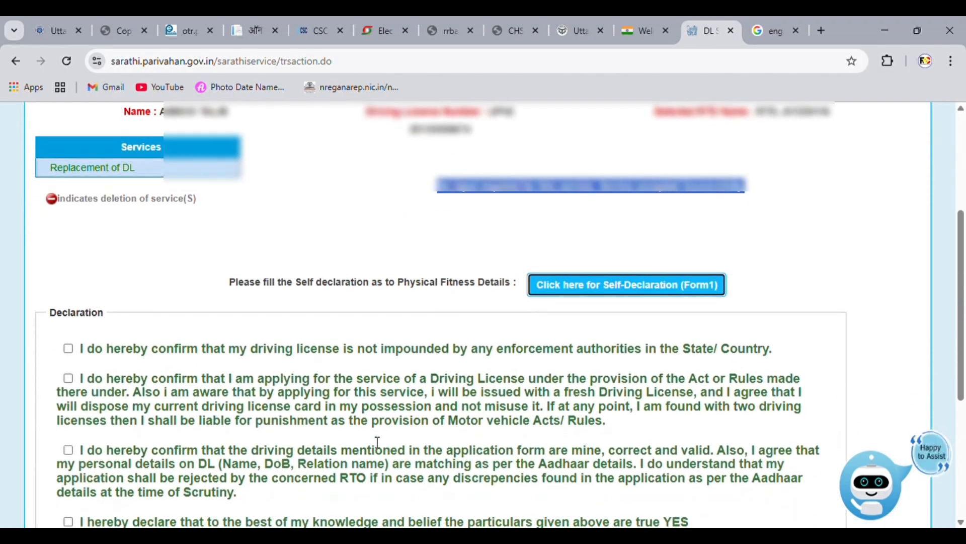
pyautogui.scroll(-2, 378, 442)
pyautogui.moveTo(57, 242); pyautogui.dragTo(89, 271)
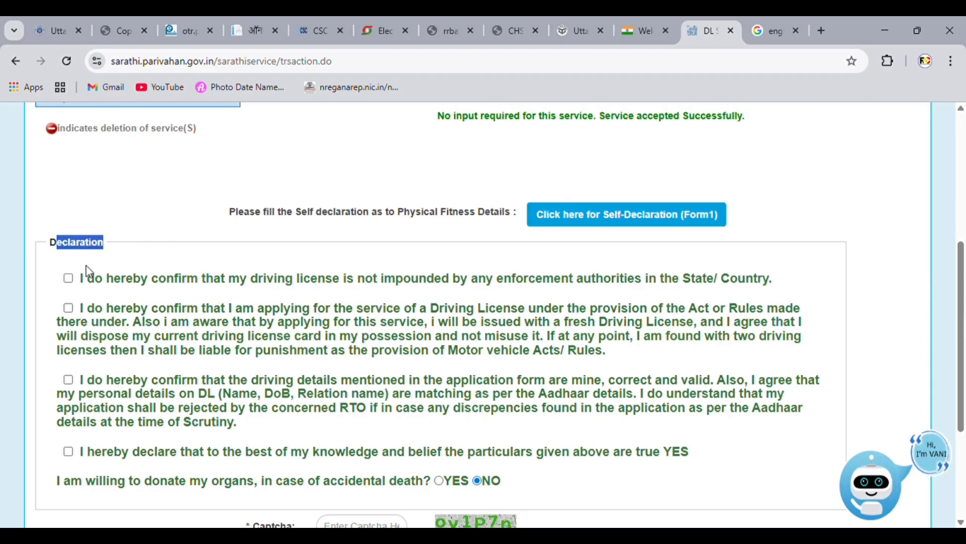
pyautogui.click(69, 308)
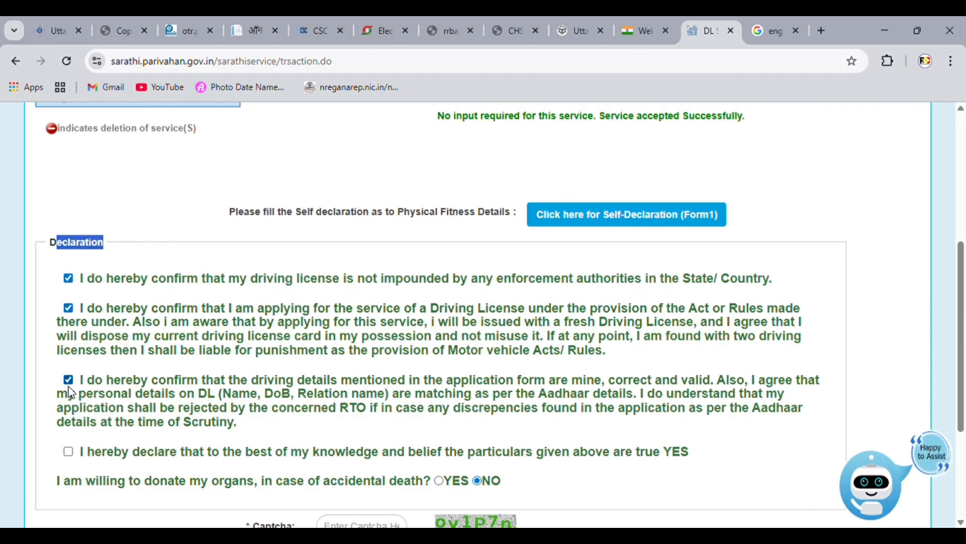
pyautogui.click(69, 451)
# Step: Enter the captcha oy1P7n and submit the driving licence service application
pyautogui.scroll(-4, 215, 379)
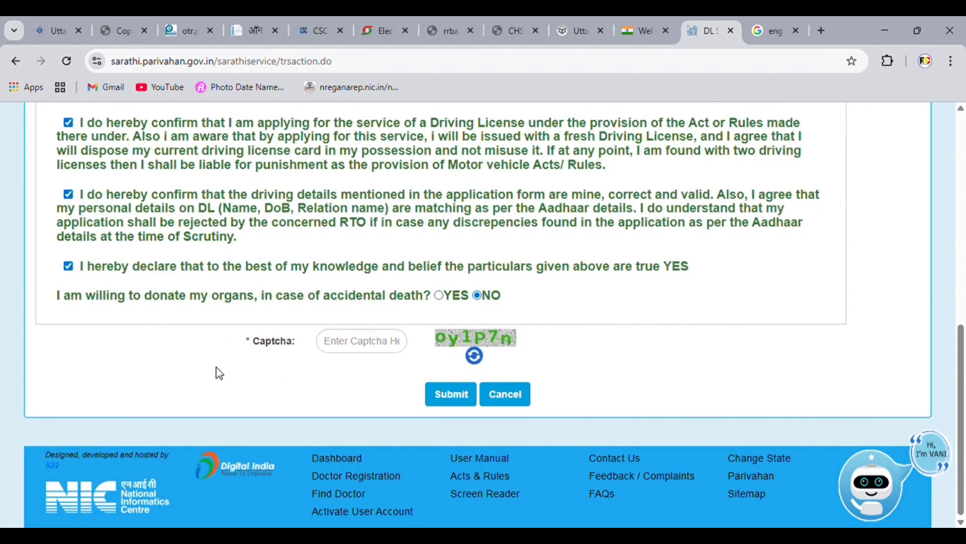
pyautogui.moveTo(64, 295); pyautogui.dragTo(422, 297)
pyautogui.click(366, 352)
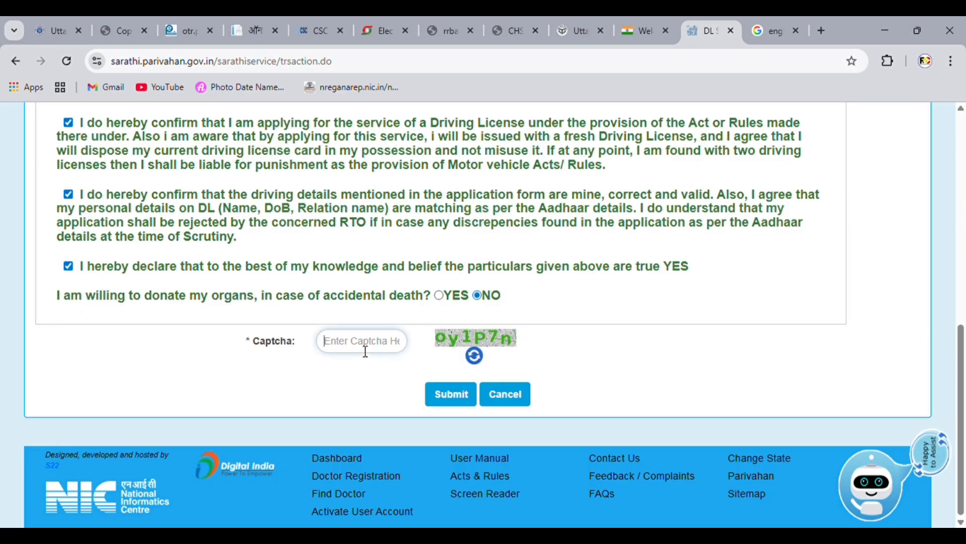
pyautogui.write('oy1P')
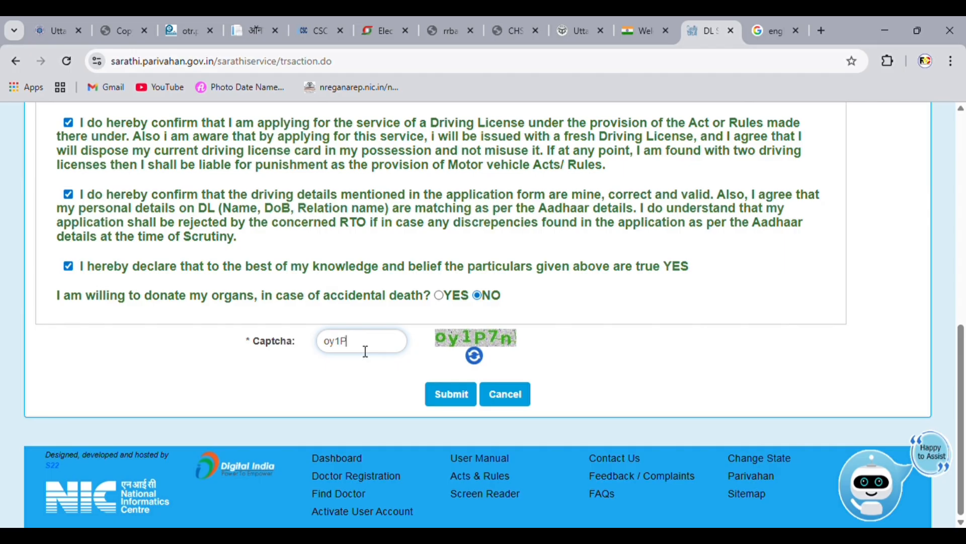
pyautogui.write('7')
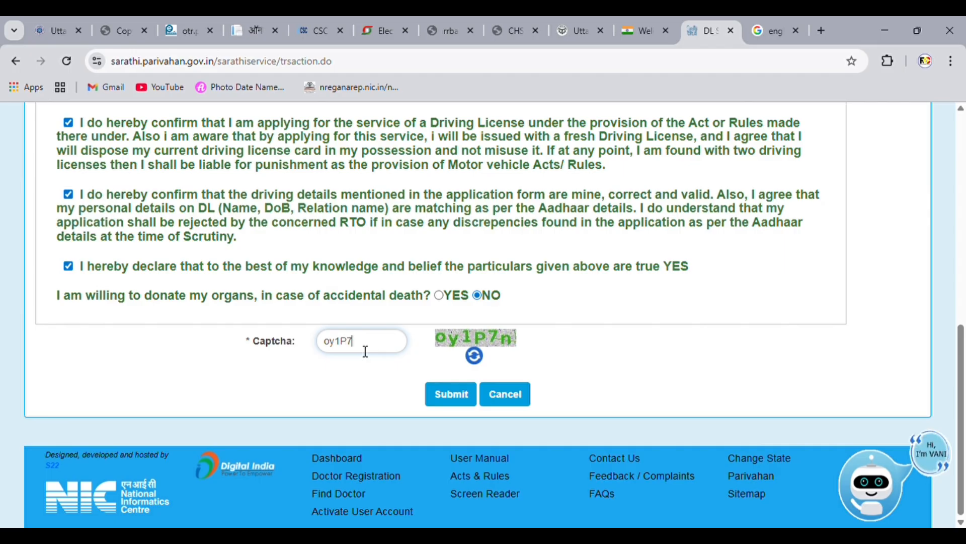
pyautogui.write('n')
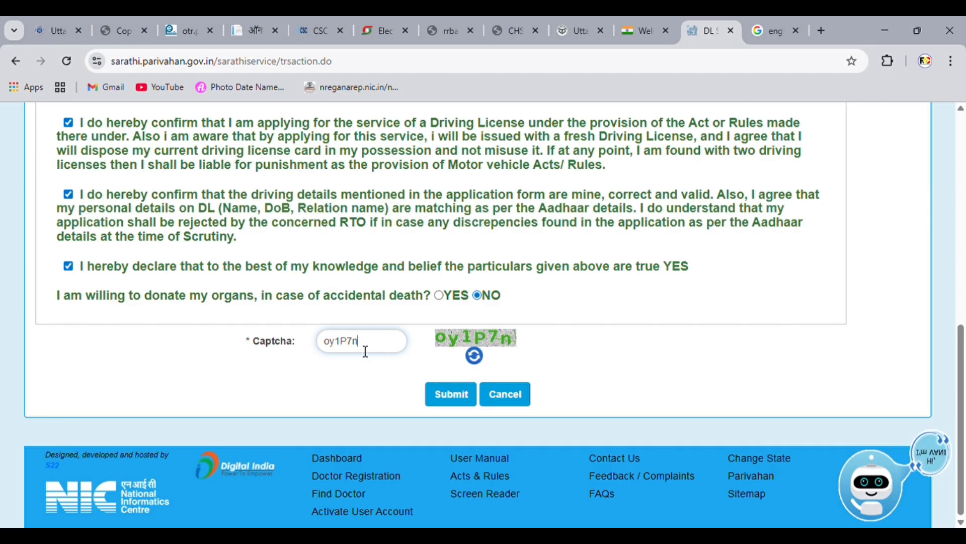
pyautogui.click(447, 397)
# Step: Acknowledge the application submission message
pyautogui.click(548, 163)
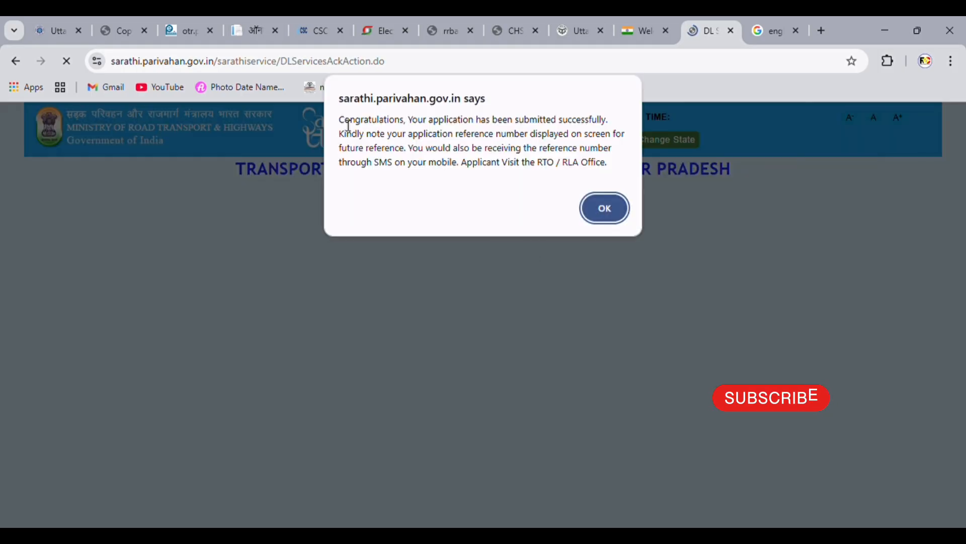
pyautogui.moveTo(340, 121); pyautogui.dragTo(627, 134)
pyautogui.moveTo(343, 150); pyautogui.dragTo(626, 162)
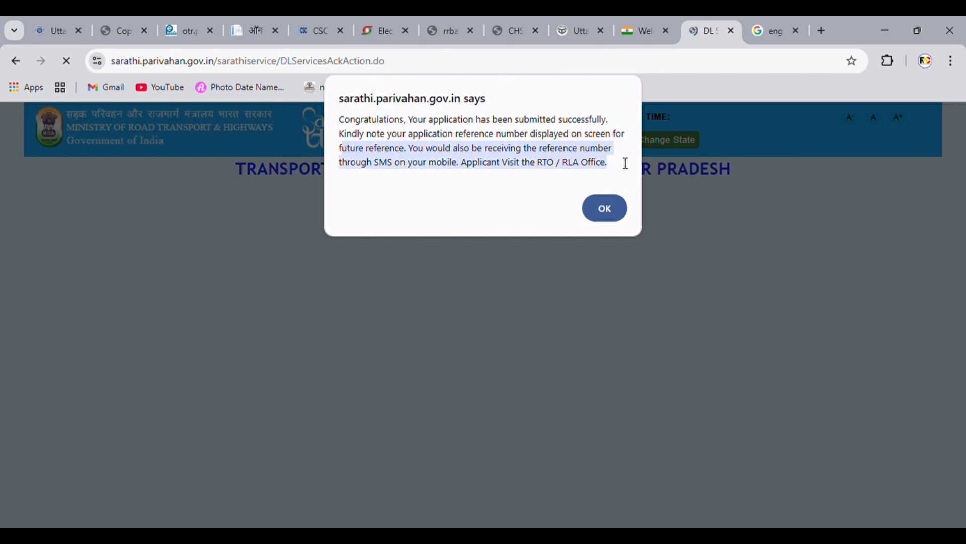
pyautogui.click(459, 171)
pyautogui.moveTo(342, 172); pyautogui.dragTo(607, 171)
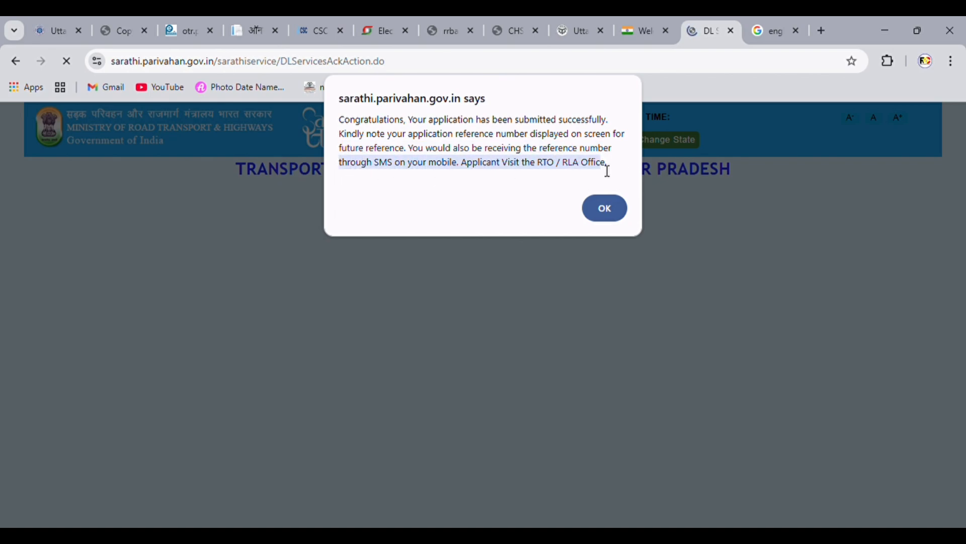
pyautogui.click(603, 211)
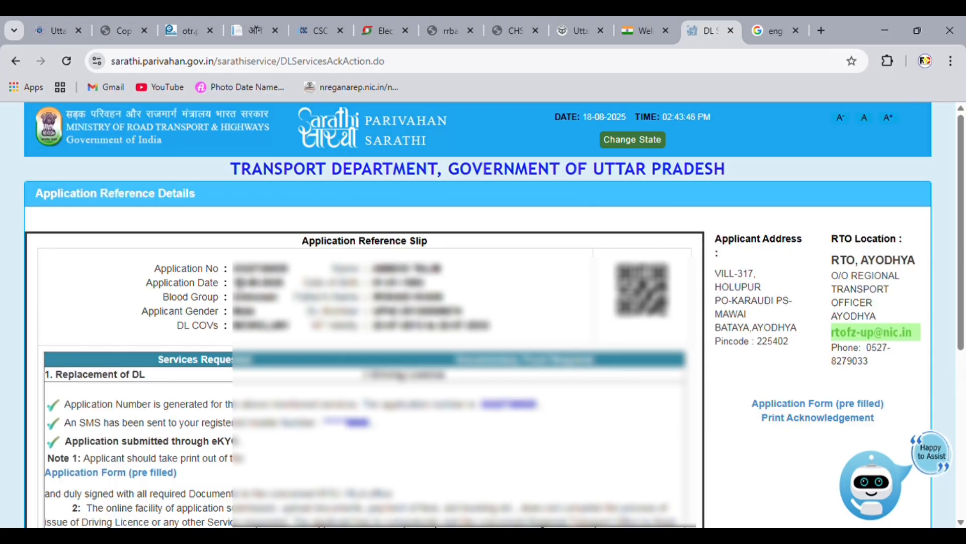
# Step: Continue from the application reference slip to the application status page and submit it with the captcha
pyautogui.scroll(-5, 532, 340)
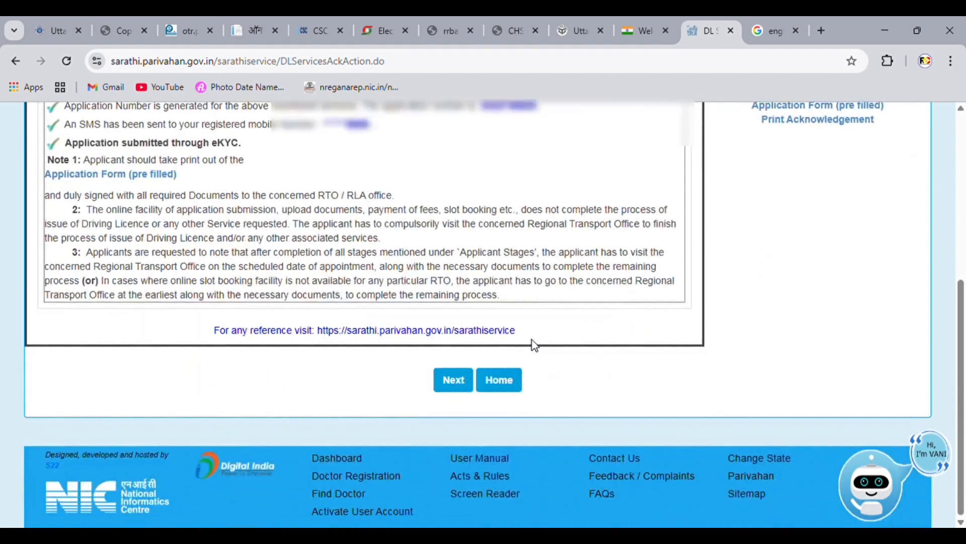
pyautogui.click(455, 383)
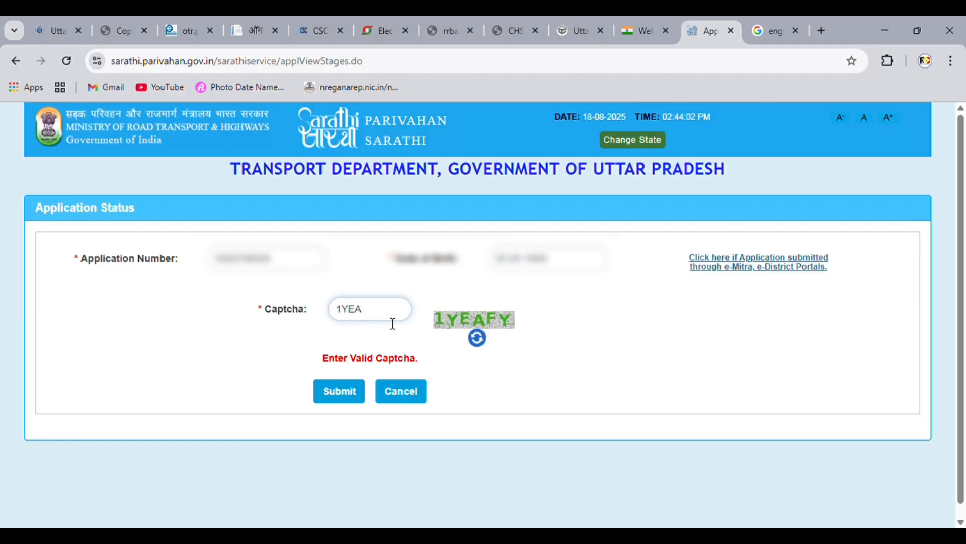
pyautogui.click(346, 396)
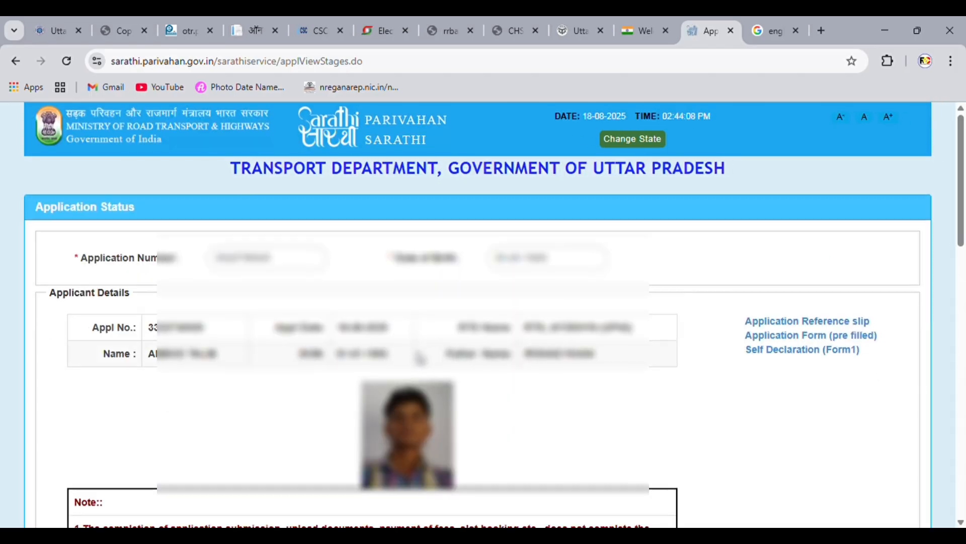
# Step: Review the requested transaction and the remaining stages to be completed
pyautogui.scroll(-10, 417, 355)
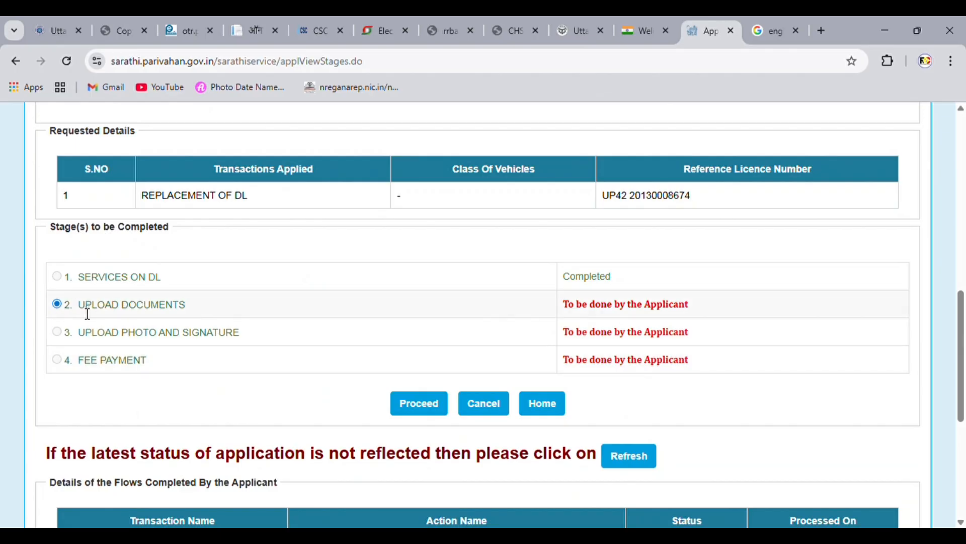
pyautogui.moveTo(87, 305); pyautogui.dragTo(218, 313)
pyautogui.moveTo(81, 333); pyautogui.dragTo(267, 333)
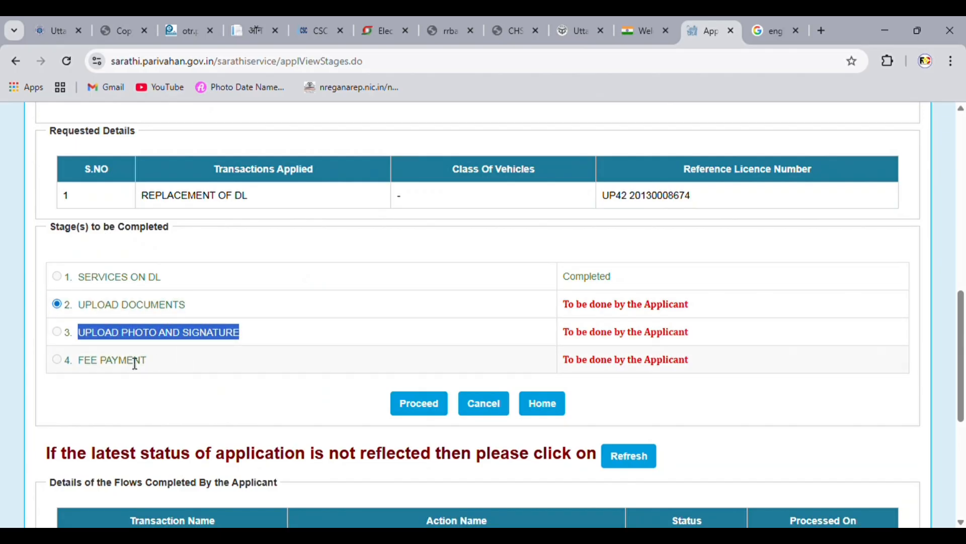
# Step: Review the remaining stages and the table of flows completed by the applicant
pyautogui.moveTo(78, 360); pyautogui.dragTo(173, 359)
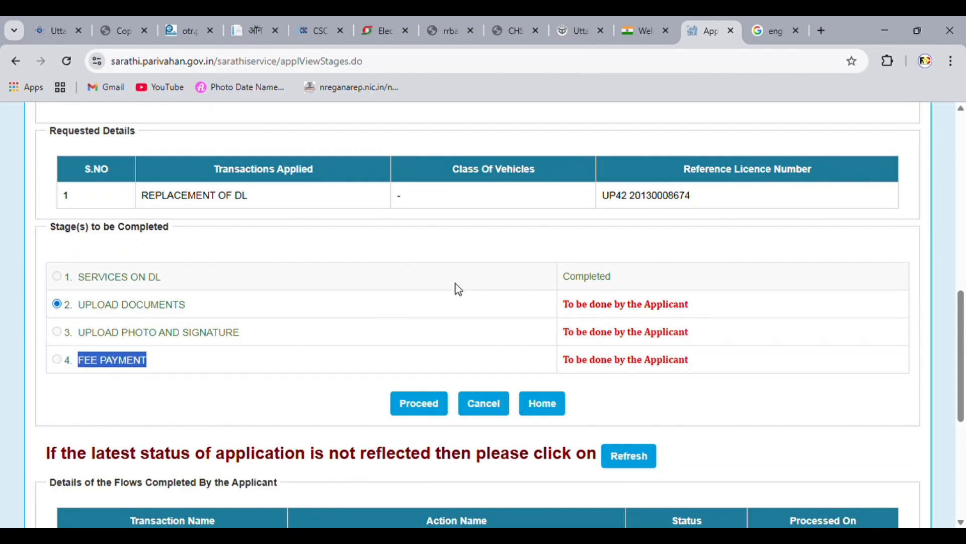
pyautogui.scroll(-1, 455, 283)
pyautogui.scroll(-3, 455, 283)
pyautogui.moveTo(38, 342); pyautogui.dragTo(783, 343)
pyautogui.click(812, 336)
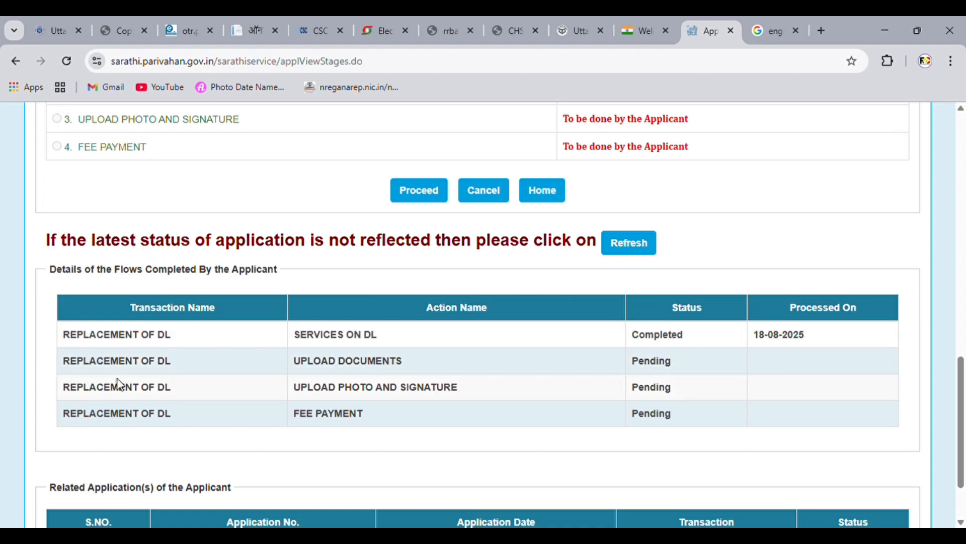
pyautogui.moveTo(70, 364); pyautogui.dragTo(772, 363)
pyautogui.click(772, 363)
pyautogui.moveTo(104, 386); pyautogui.dragTo(711, 397)
pyautogui.scroll(-2, 349, 390)
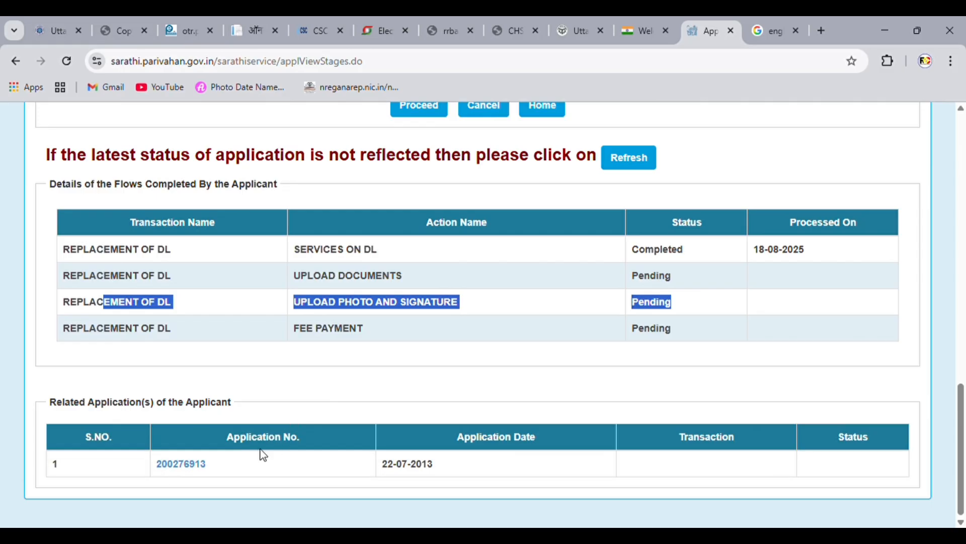
pyautogui.scroll(4, 302, 378)
# Step: Proceed with the Upload Documents stage and accept the declaration
pyautogui.click(420, 318)
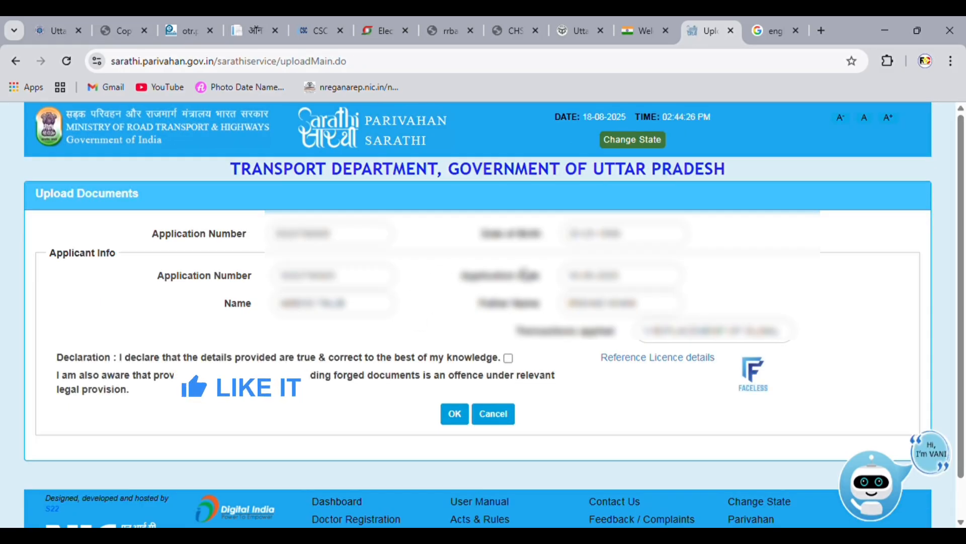
pyautogui.moveTo(57, 359); pyautogui.dragTo(501, 362)
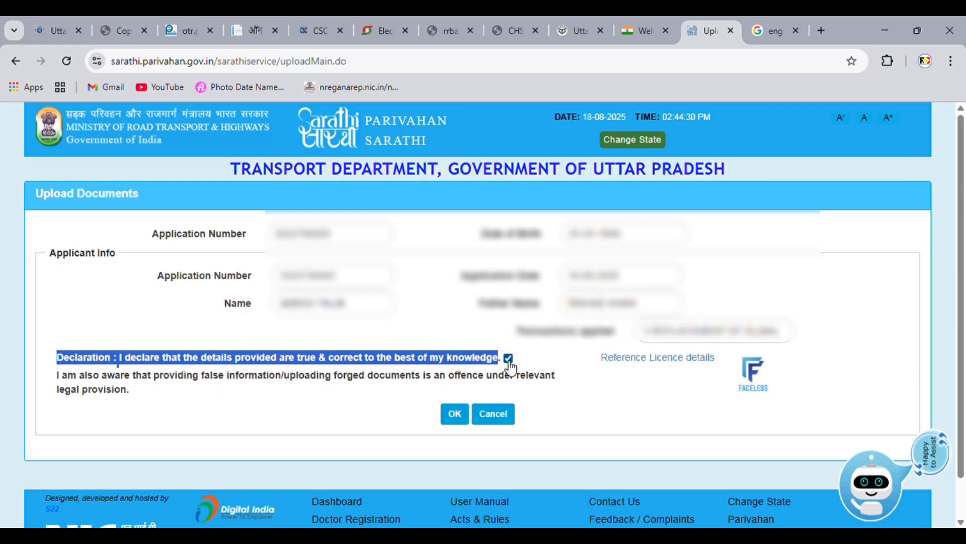
pyautogui.click(454, 413)
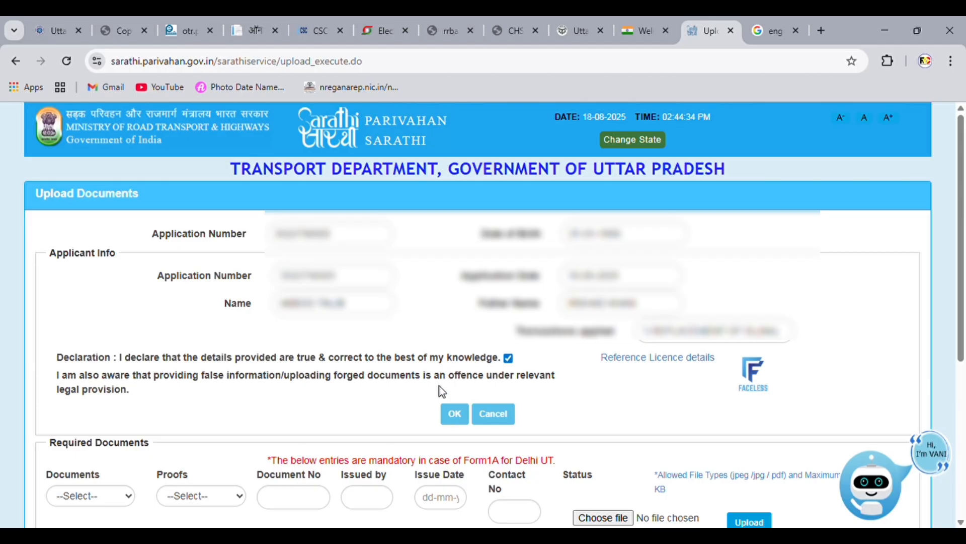
pyautogui.scroll(-3, 424, 370)
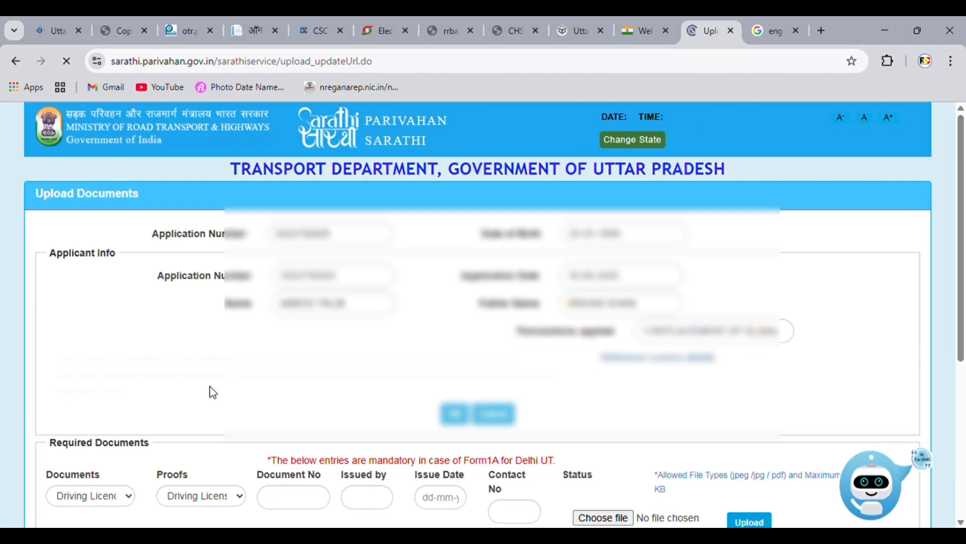
pyautogui.scroll(-4, 226, 464)
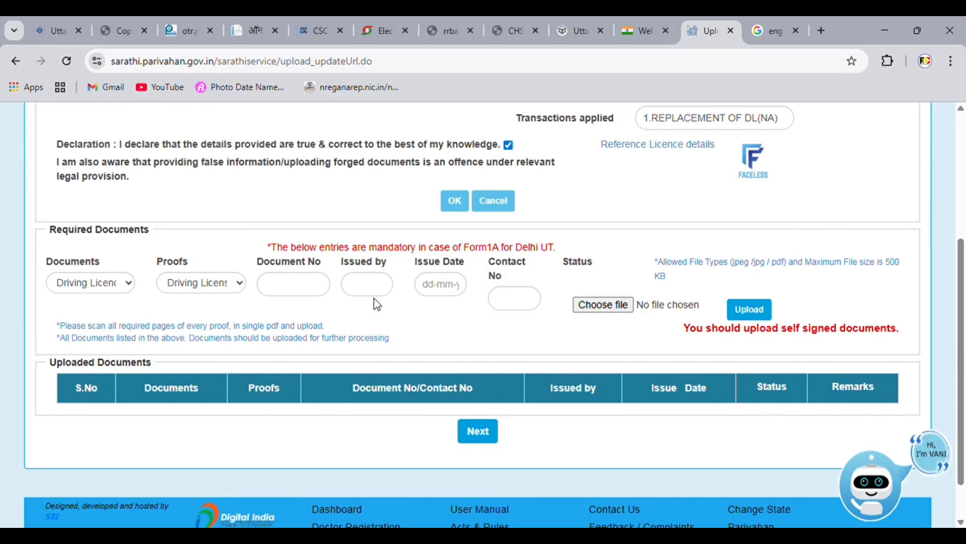
# Step: Upload the Driving Licence proof document and continue to the next stage
pyautogui.moveTo(657, 262); pyautogui.dragTo(902, 261)
pyautogui.click(902, 262)
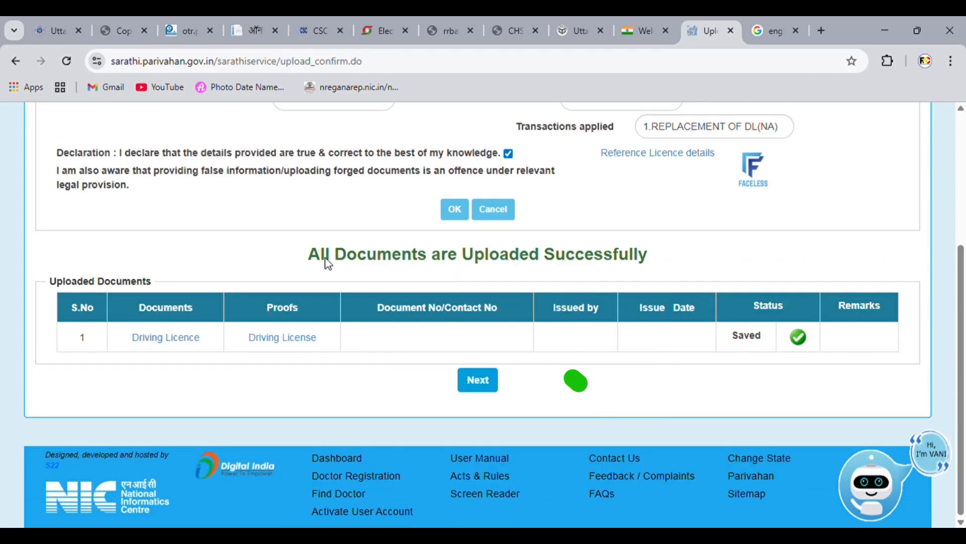
pyautogui.moveTo(309, 257); pyautogui.dragTo(649, 262)
pyautogui.click(677, 257)
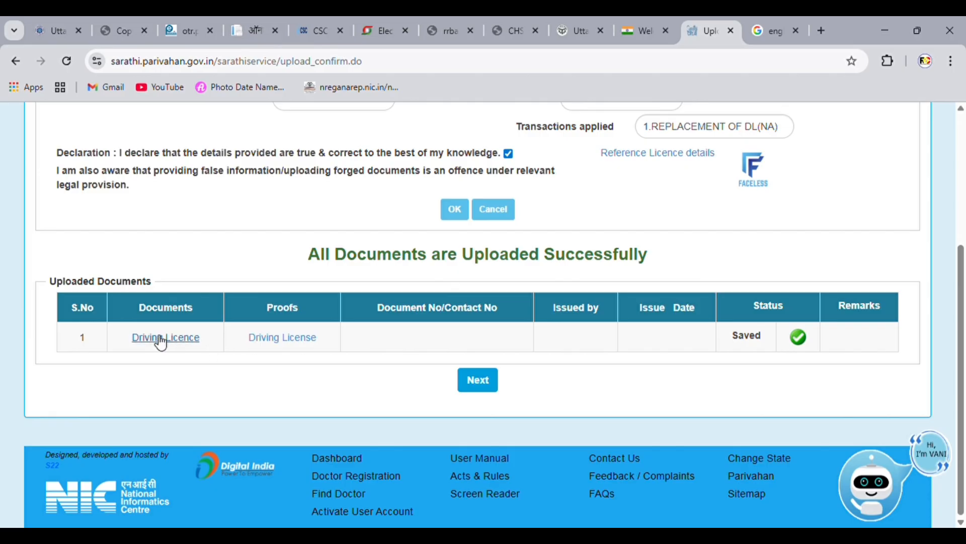
pyautogui.click(478, 380)
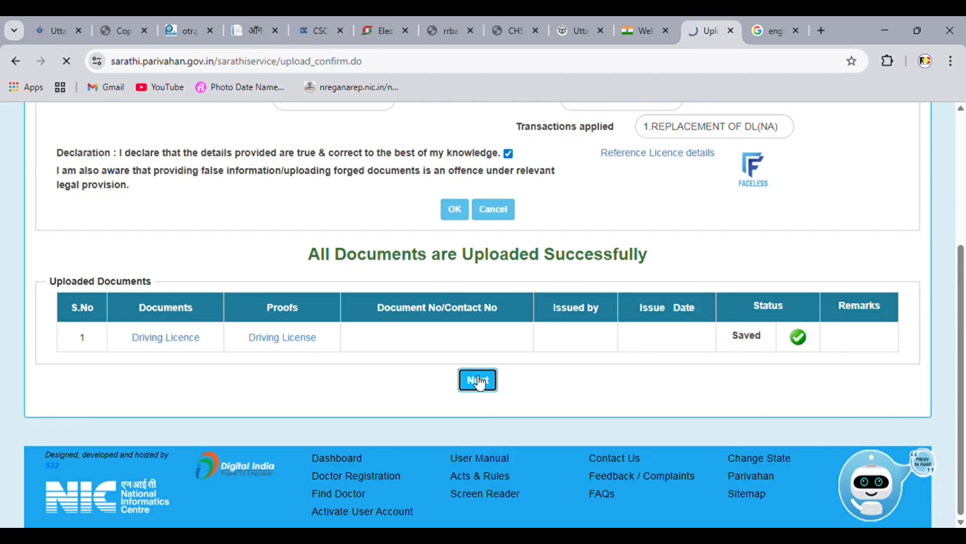
# Step: Enter the captcha tCUbAV and submit the application status form
pyautogui.click(363, 307)
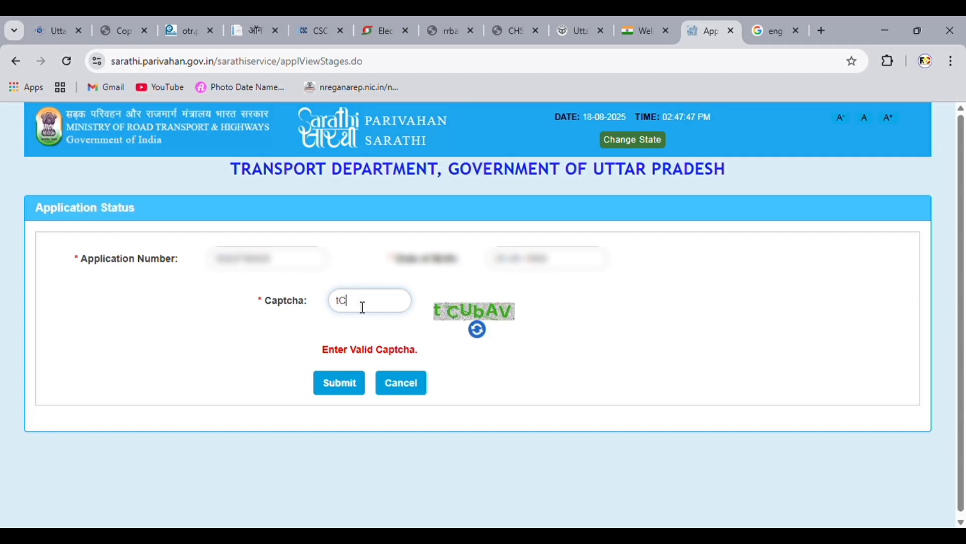
pyautogui.write('tCUbAV')
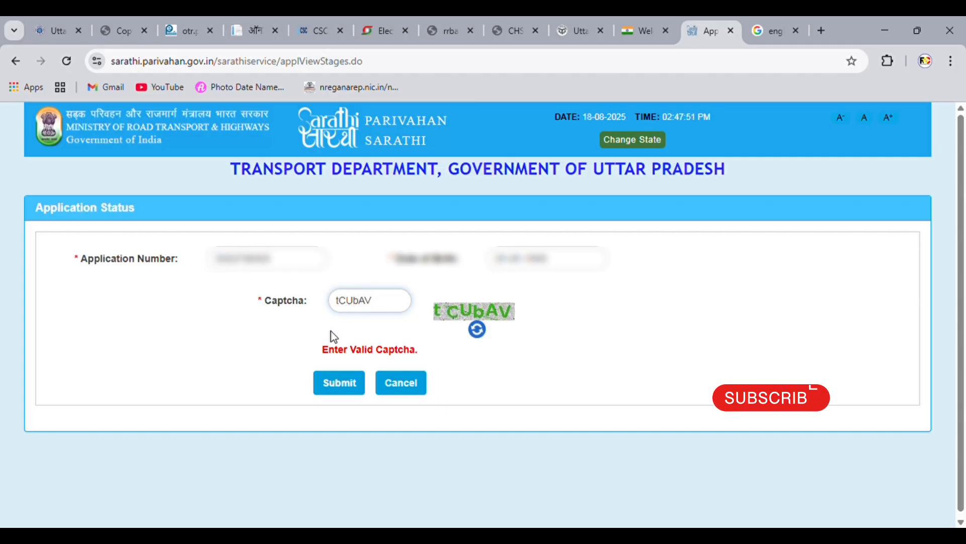
pyautogui.click(334, 391)
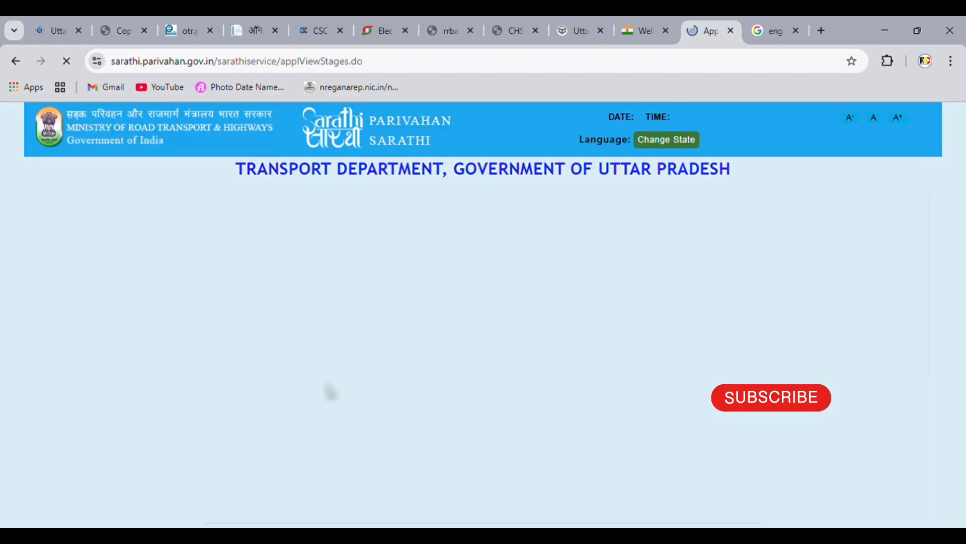
# Step: Proceed with the Upload Photo and Signature stage
pyautogui.scroll(-5, 330, 392)
pyautogui.scroll(-6, 324, 393)
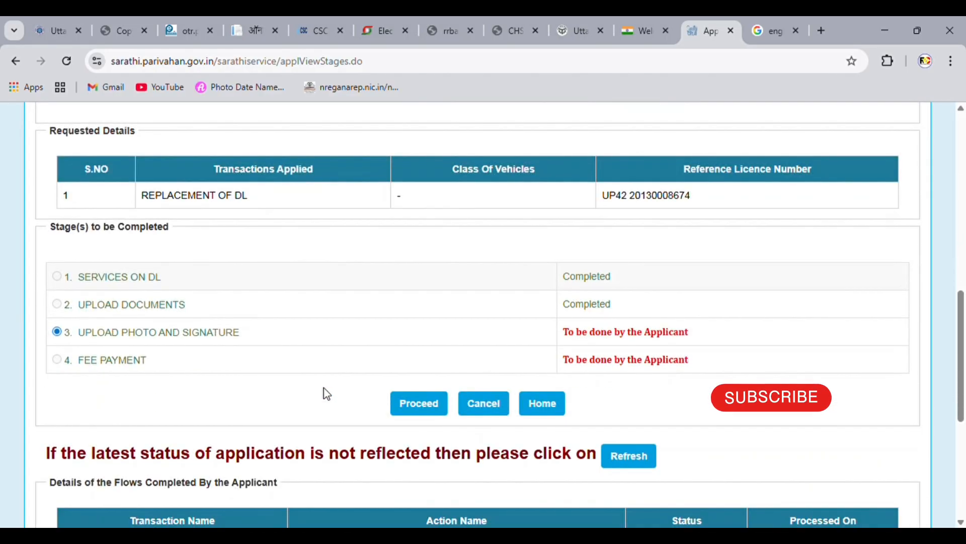
pyautogui.tripleClick(93, 342)
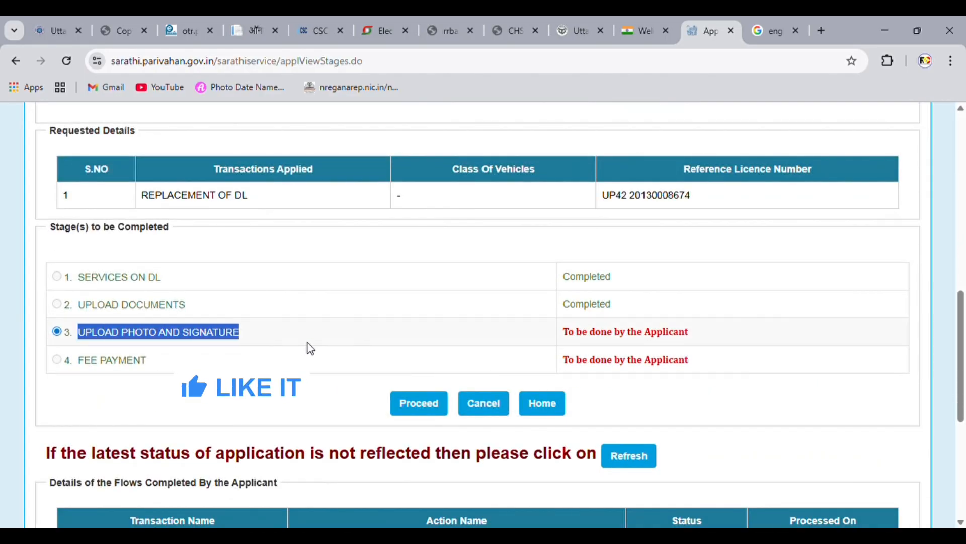
pyautogui.click(412, 407)
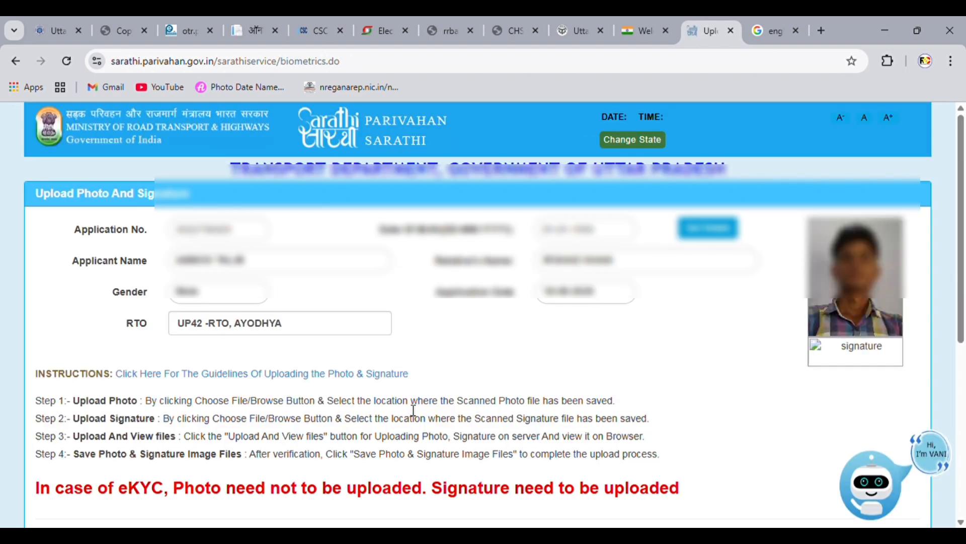
# Step: Save the photo and signature image files and continue to the next stage
pyautogui.scroll(-6, 519, 351)
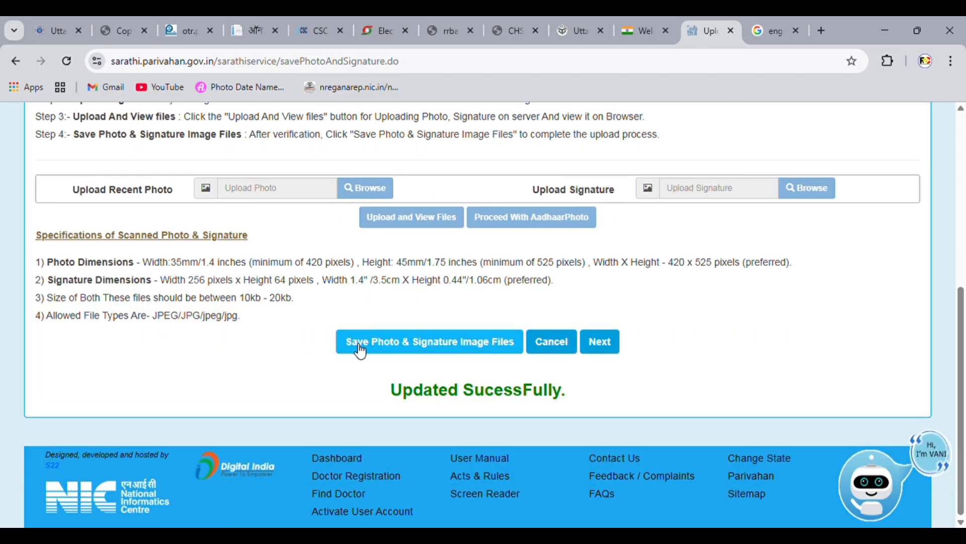
pyautogui.moveTo(442, 401); pyautogui.dragTo(578, 396)
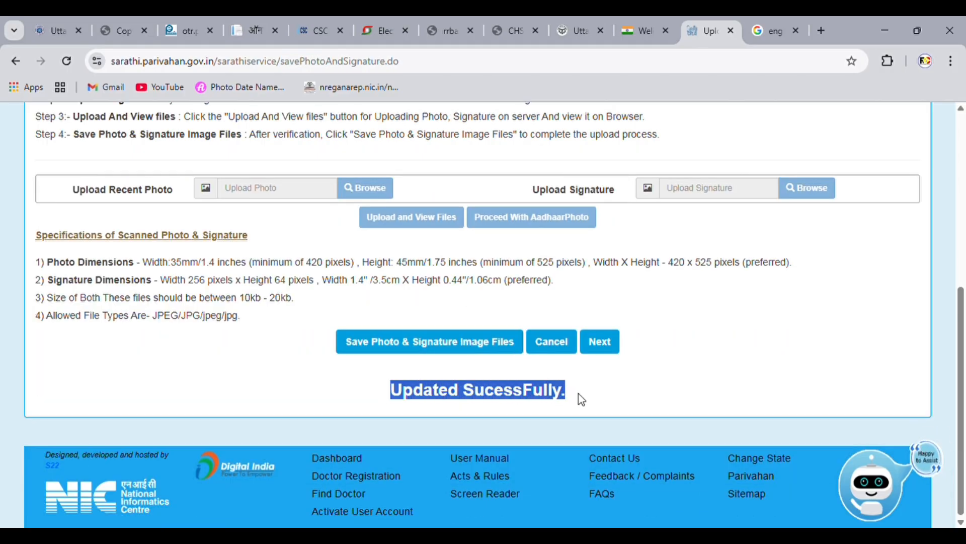
pyautogui.click(580, 394)
pyautogui.click(600, 352)
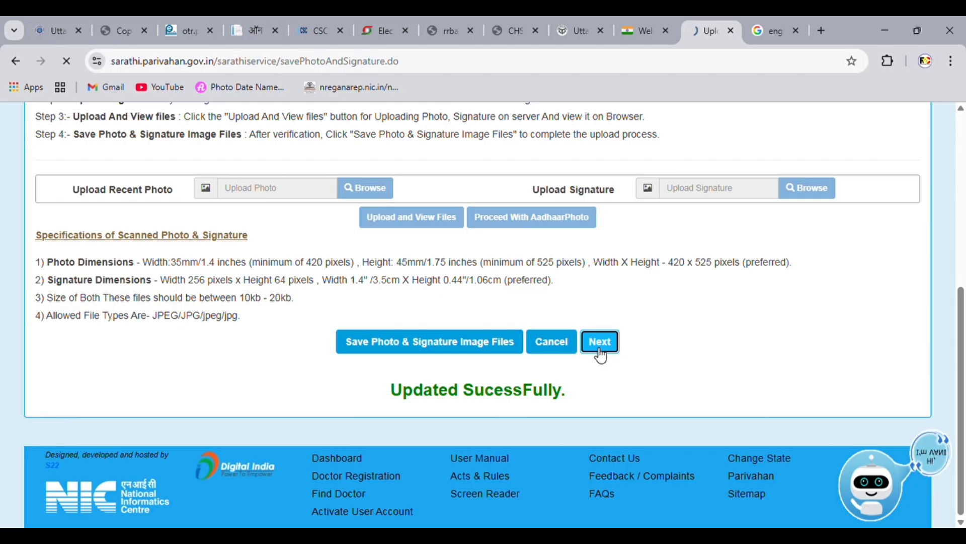
# Step: Correct the captcha to vdB89B and submit the application status form
pyautogui.click(388, 312)
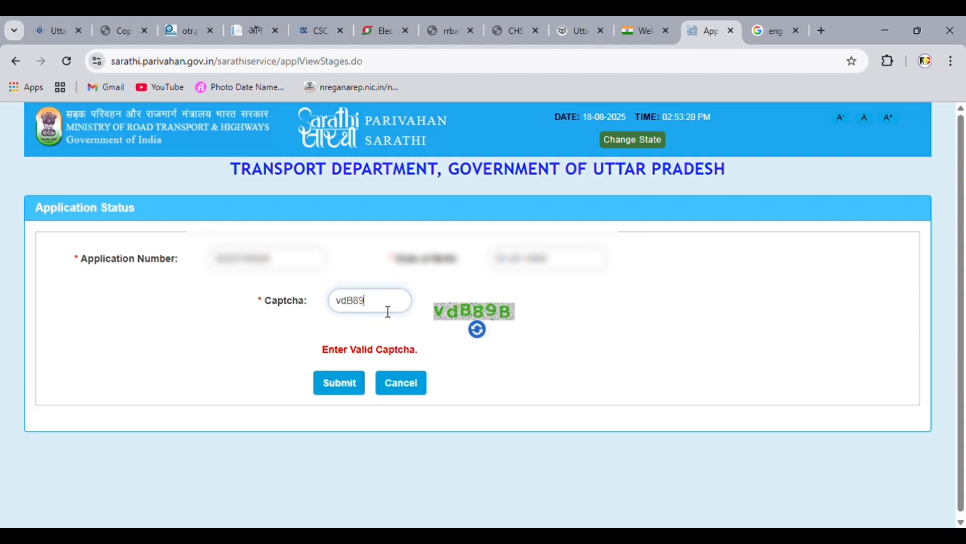
pyautogui.press('BackSpace')
pyautogui.write('B')
pyautogui.click(341, 388)
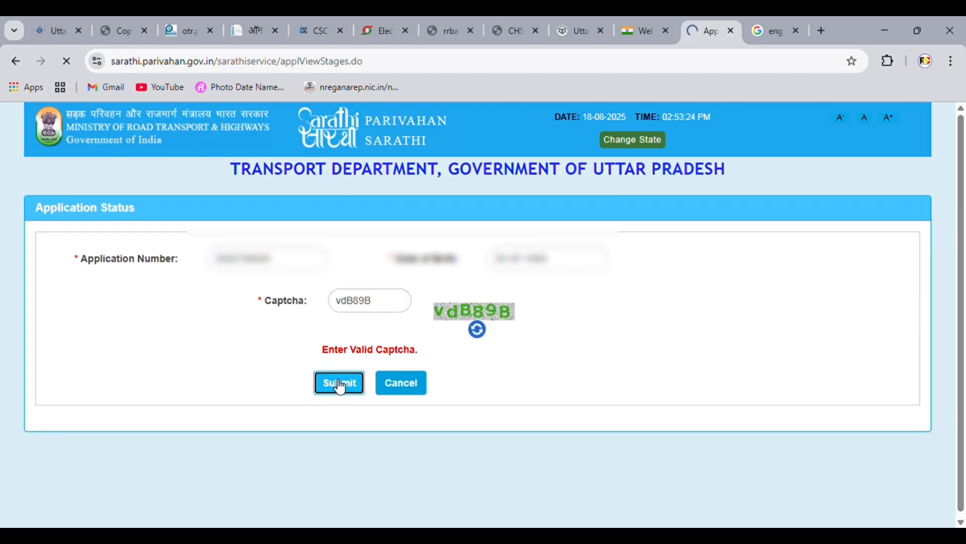
# Step: Check the completed stages and proceed with the Fee Payment stage
pyautogui.scroll(-10, 343, 394)
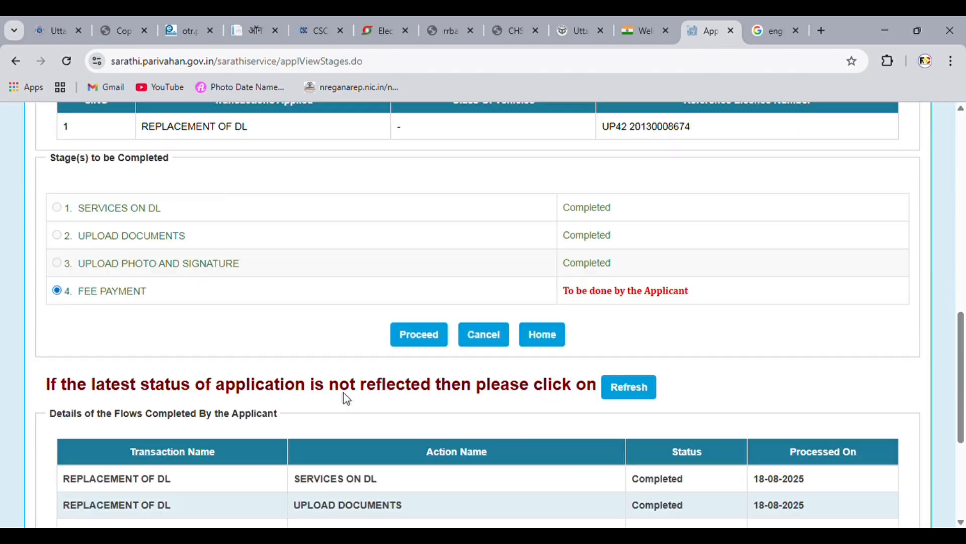
pyautogui.scroll(1, 347, 398)
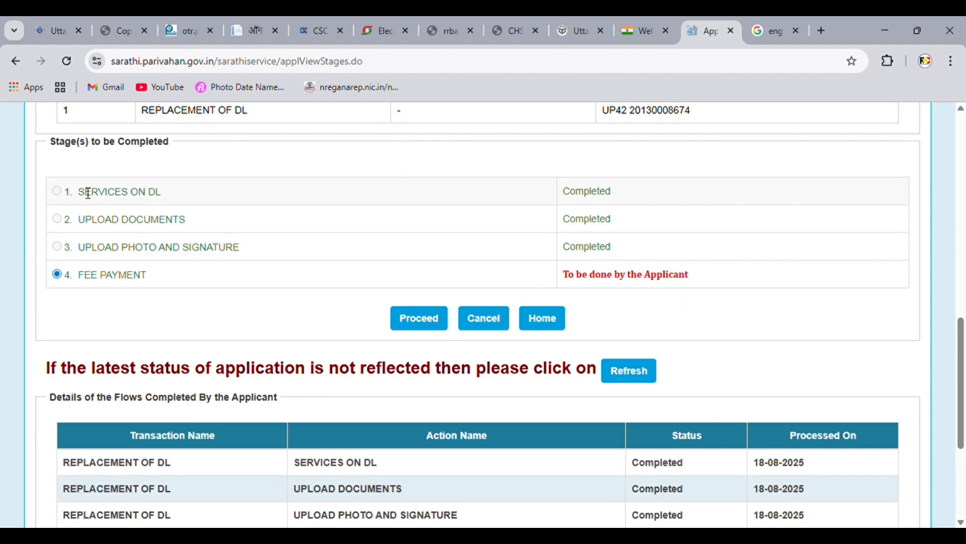
pyautogui.moveTo(80, 191); pyautogui.dragTo(274, 274)
pyautogui.click(157, 425)
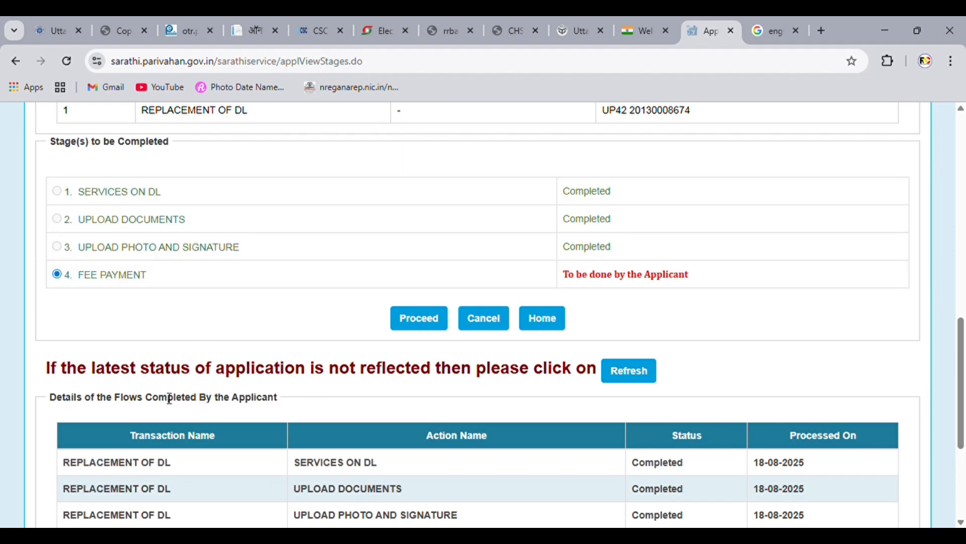
pyautogui.scroll(-1, 115, 396)
pyautogui.moveTo(62, 394); pyautogui.dragTo(320, 404)
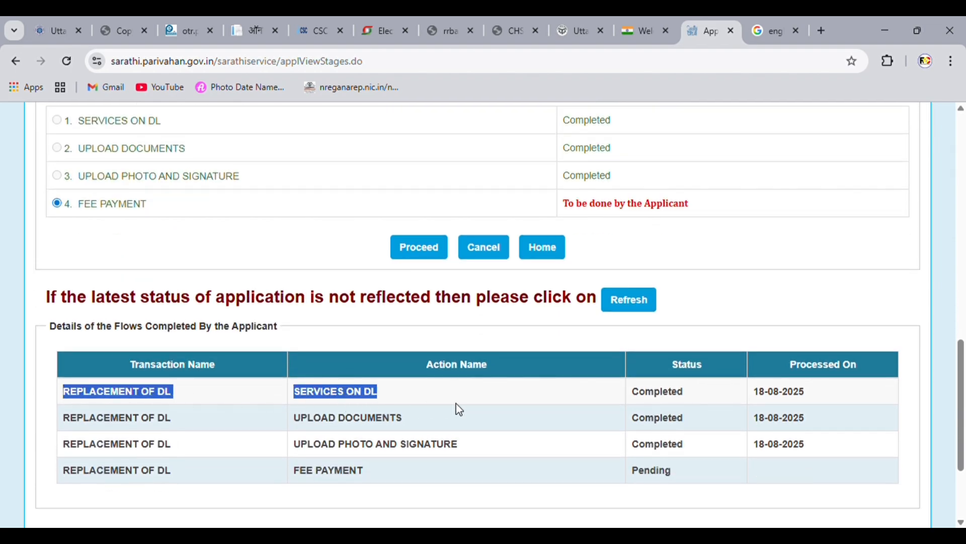
pyautogui.moveTo(459, 409); pyautogui.dragTo(384, 479)
pyautogui.click(146, 478)
pyautogui.moveTo(120, 476); pyautogui.dragTo(753, 486)
pyautogui.click(419, 247)
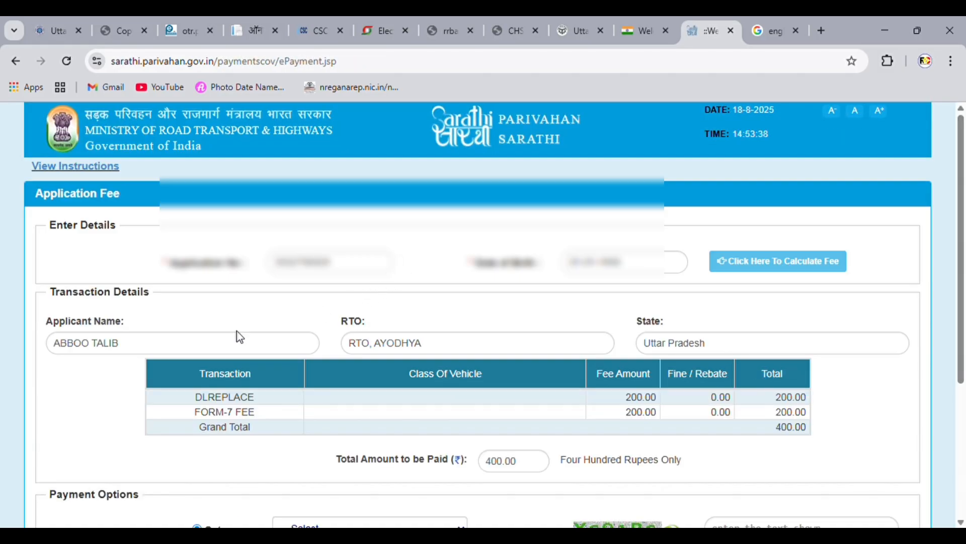
# Step: Choose the Common PGI gateway, enter the captcha X691B6 and submit the application fee
pyautogui.scroll(-2, 828, 393)
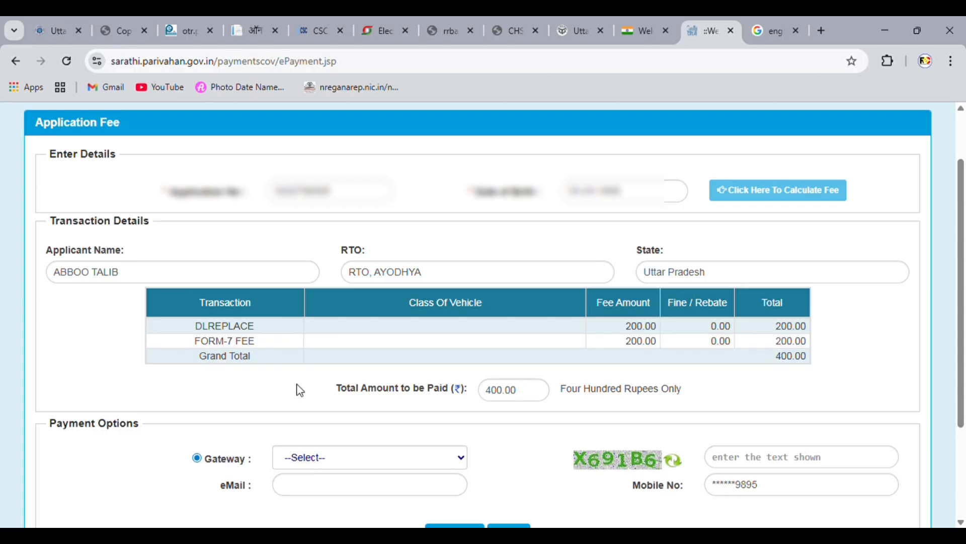
pyautogui.click(333, 458)
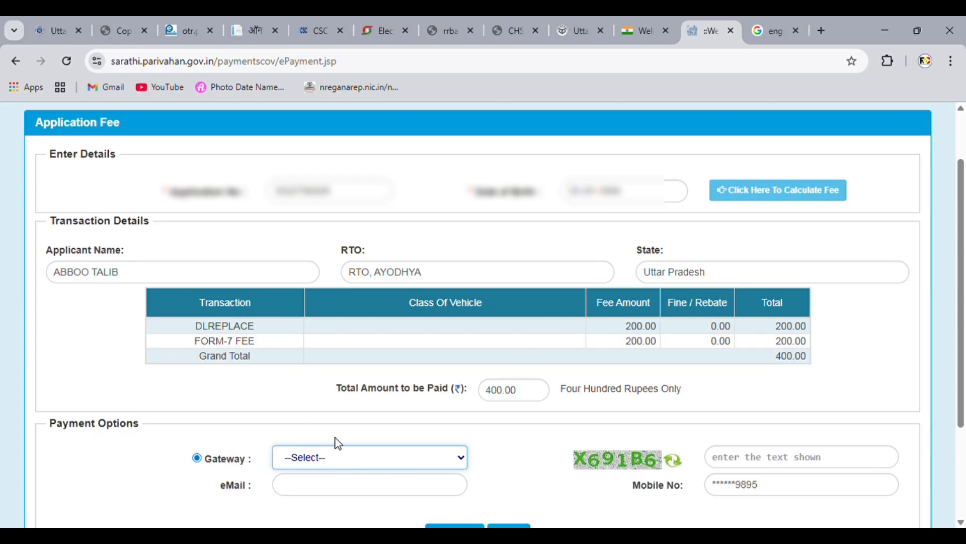
pyautogui.click(336, 504)
pyautogui.click(809, 460)
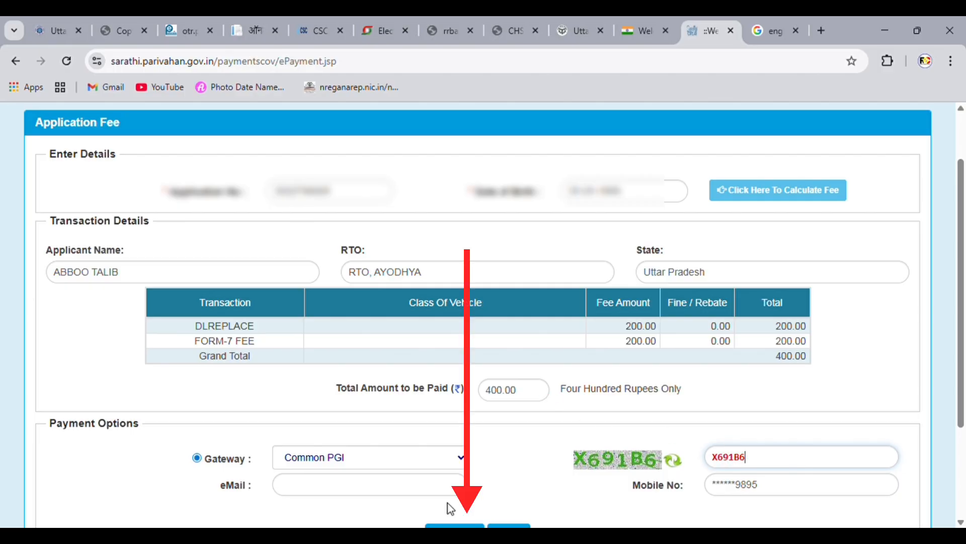
pyautogui.click(453, 526)
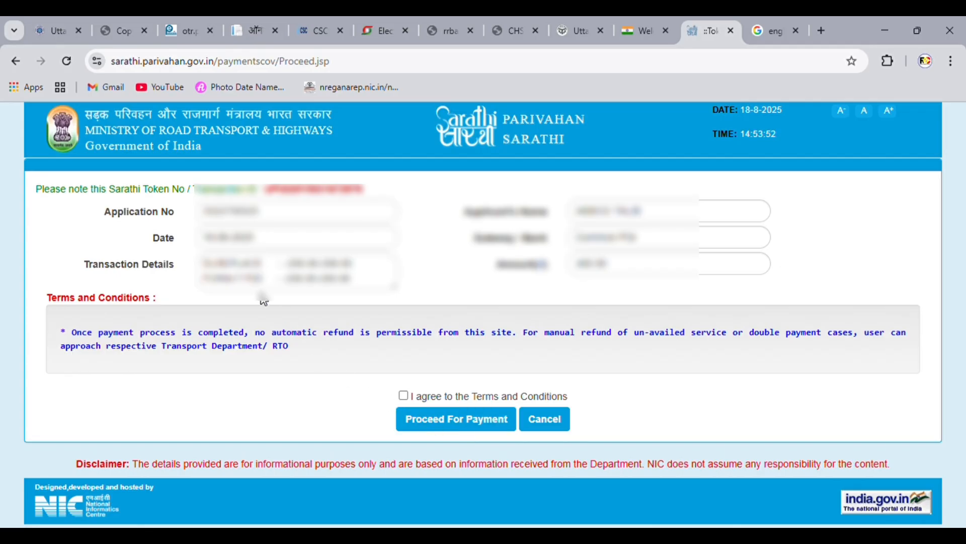
# Step: Agree to the terms and conditions and proceed for payment to the payment gateway
pyautogui.click(404, 396)
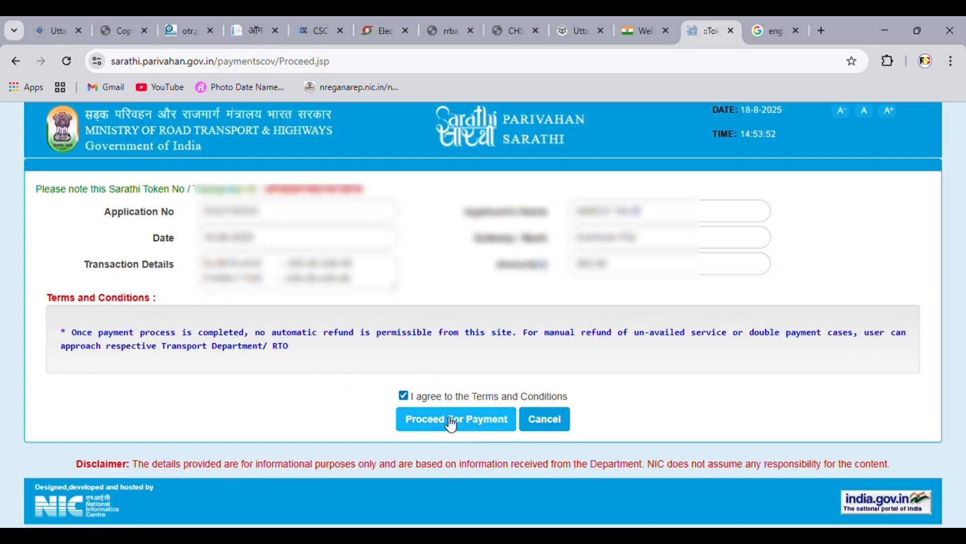
pyautogui.click(441, 419)
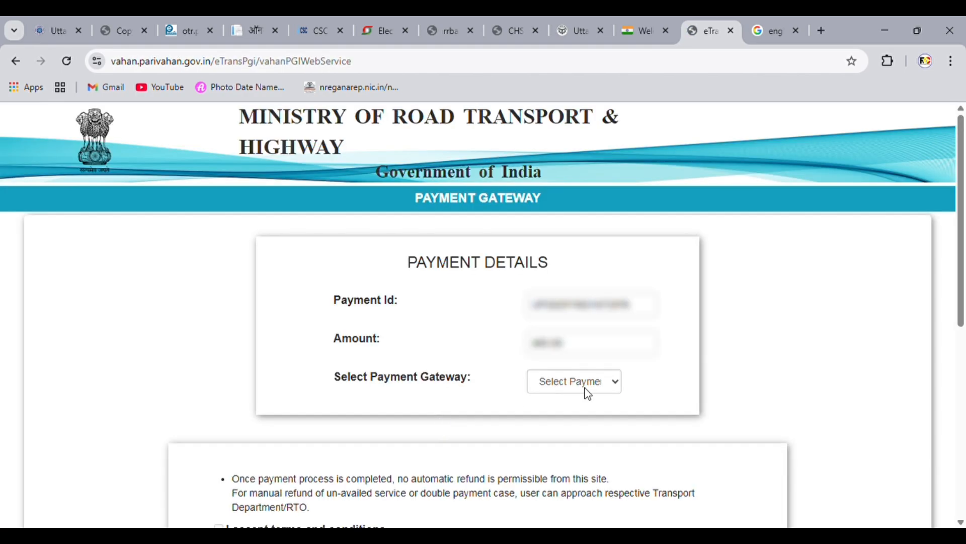
pyautogui.click(585, 389)
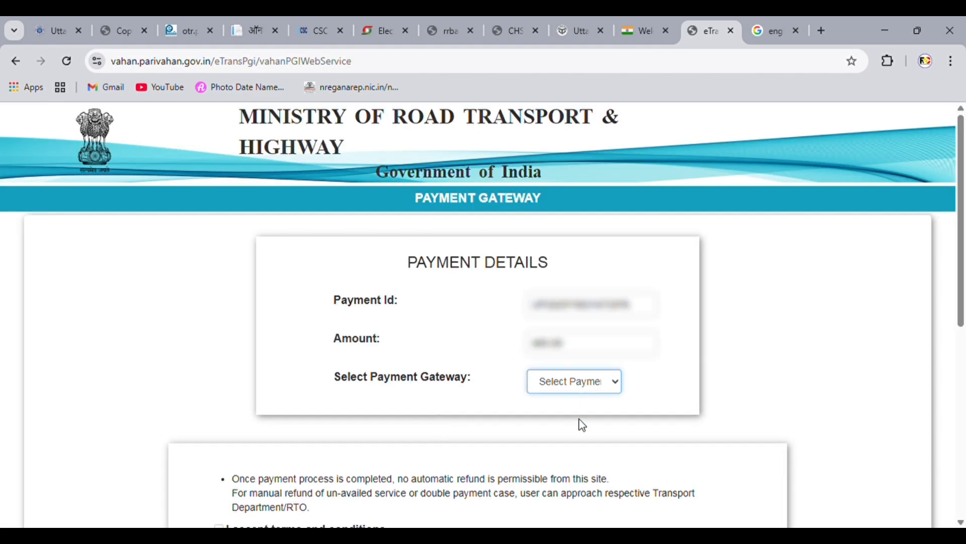
pyautogui.scroll(-5, 507, 399)
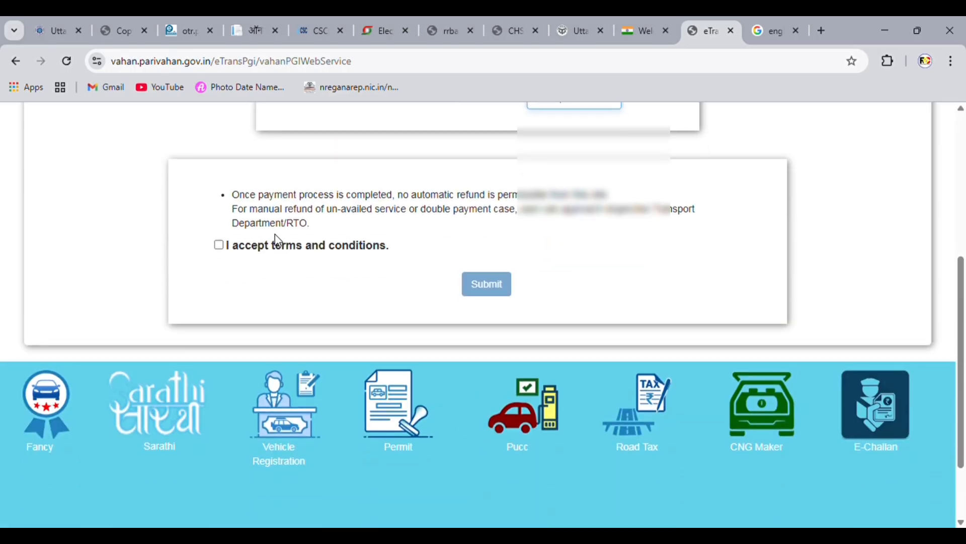
# Step: Accept the terms and conditions, submit the payment, and choose SBI Net Banking on the SBIePay Lite page
pyautogui.click(217, 246)
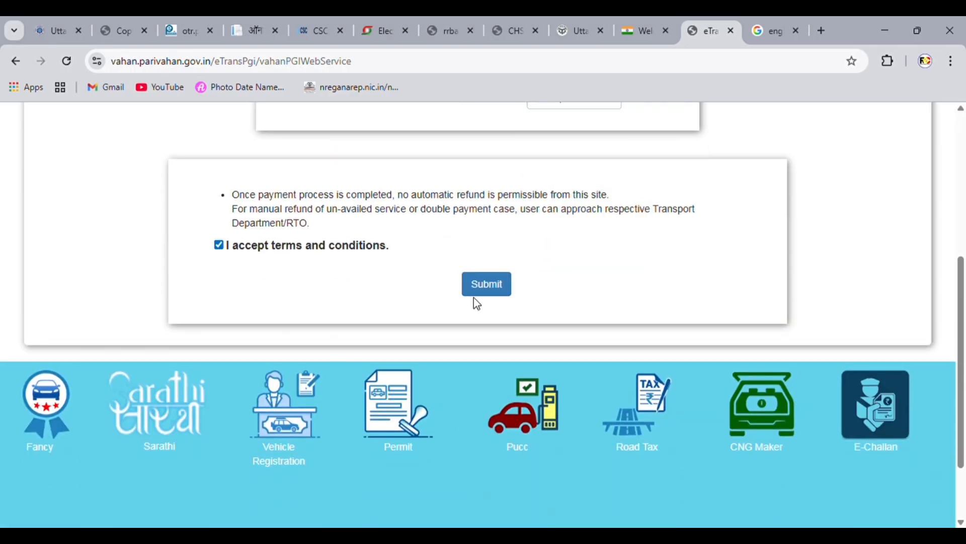
pyautogui.click(499, 287)
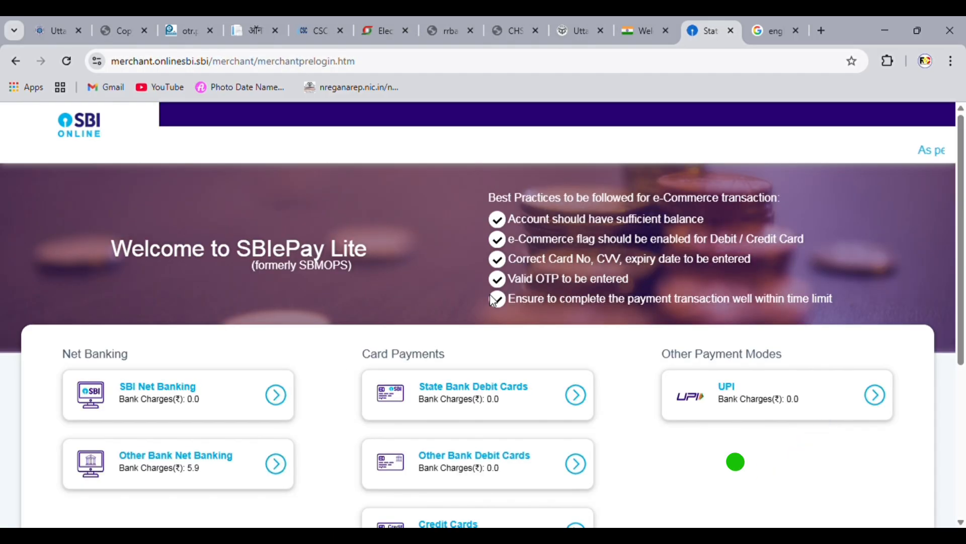
pyautogui.click(267, 398)
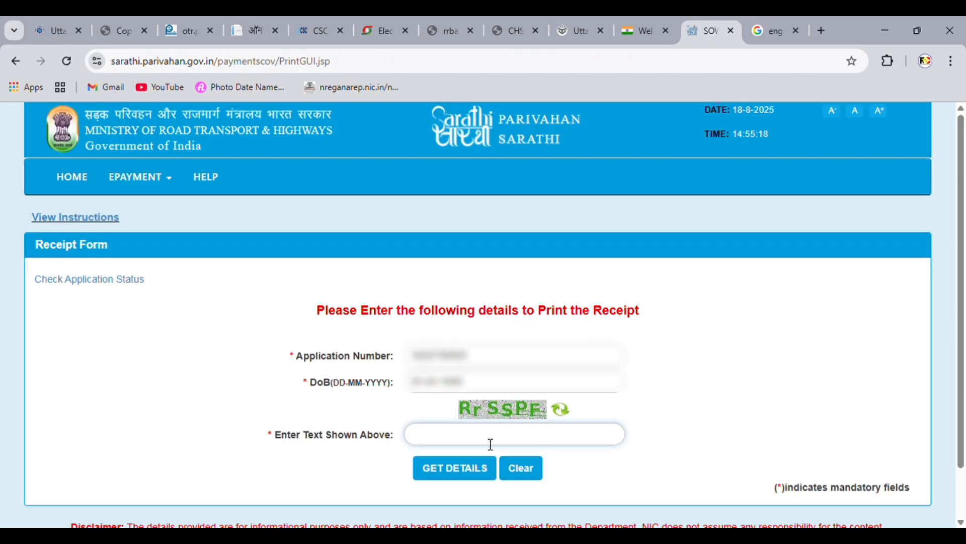
# Step: Enter captcha RrSSPE to get the receipt details, then print the fee receipt using captcha pmXZZV
pyautogui.write('RrSSP')
pyautogui.write('E')
pyautogui.click(454, 467)
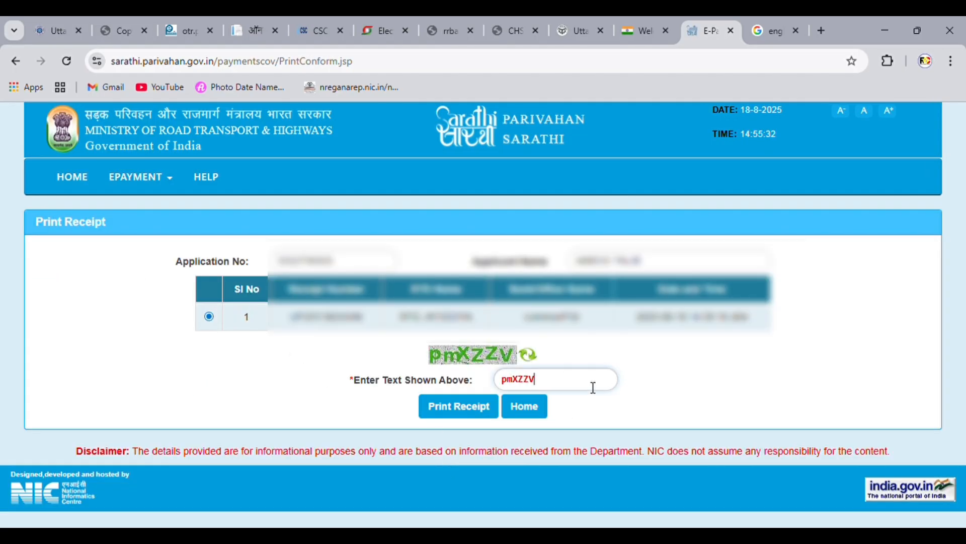
pyautogui.click(457, 405)
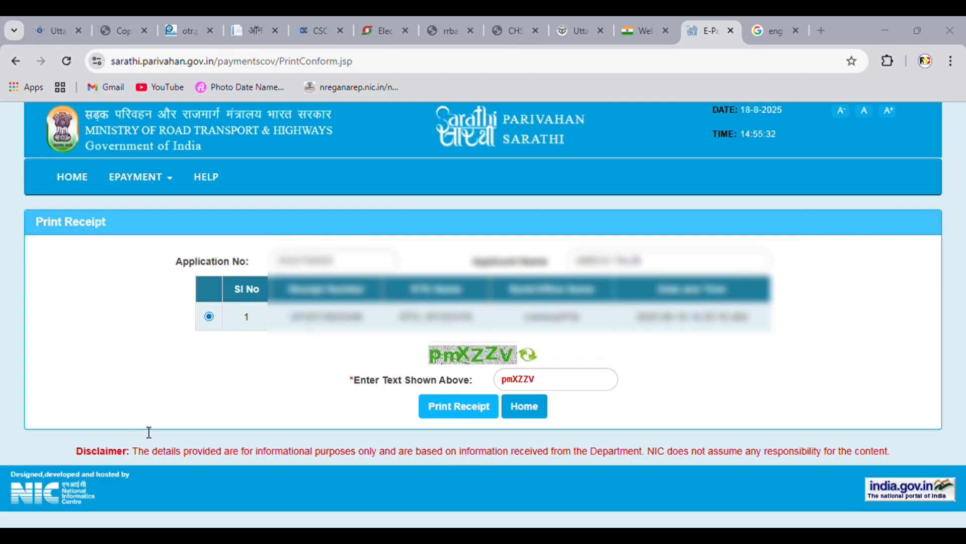
# Step: Check the downloaded receipt and return to the Sarathi home page
pyautogui.click(249, 351)
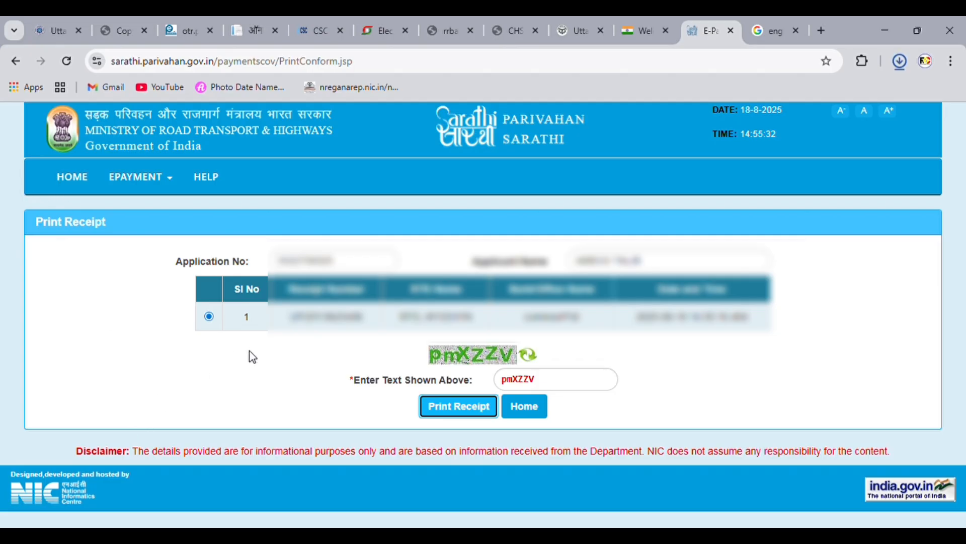
pyautogui.click(750, 104)
pyautogui.click(646, 25)
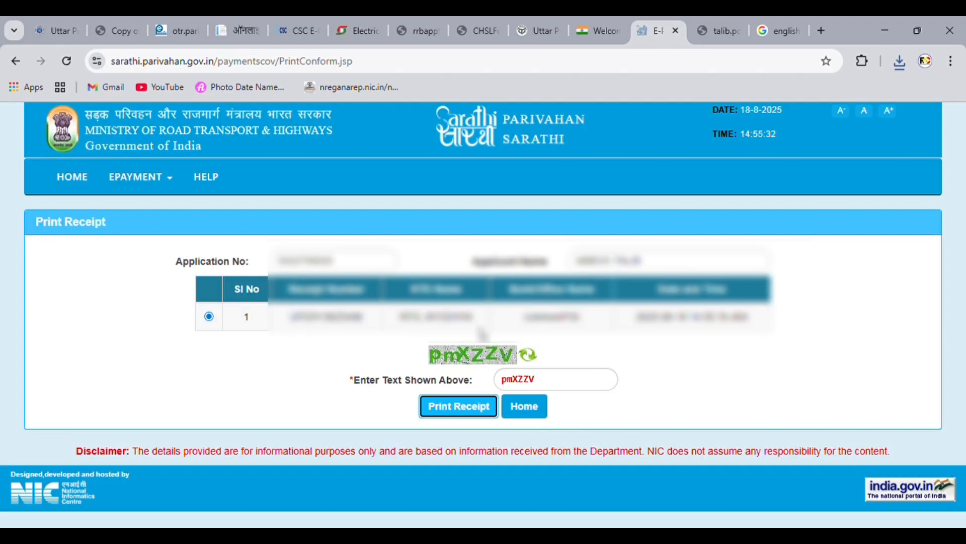
pyautogui.click(524, 419)
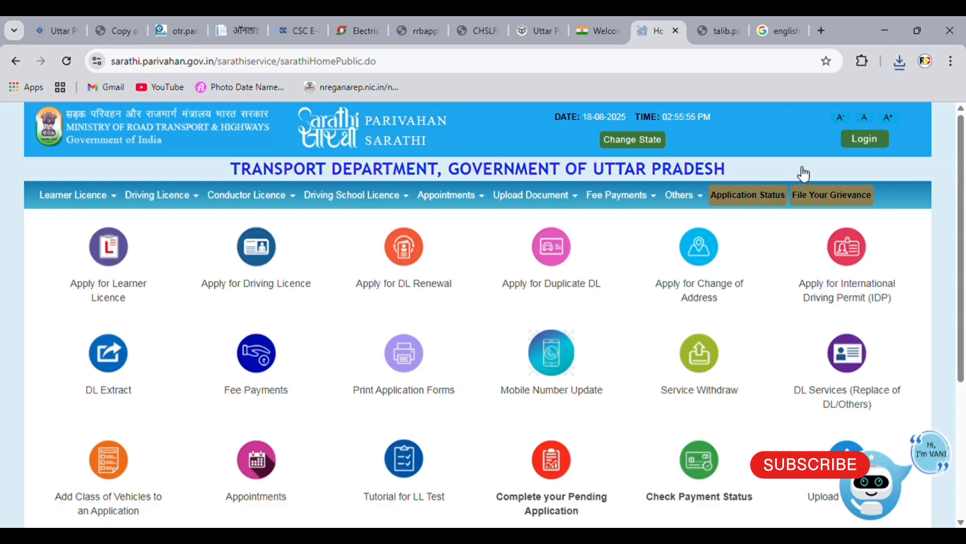
# Step: Open Complete your Pending Application and bring up the application status with its stages
pyautogui.scroll(-2, 501, 333)
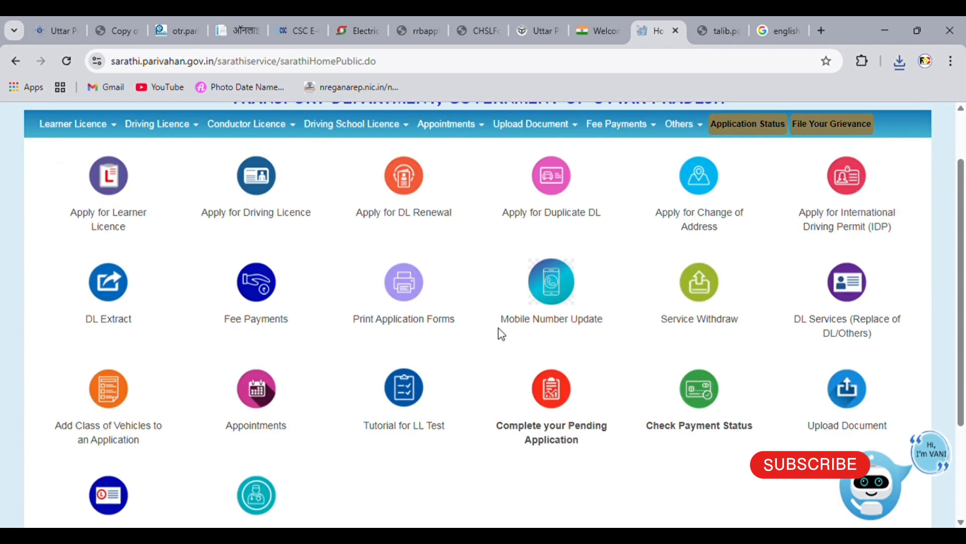
pyautogui.click(558, 433)
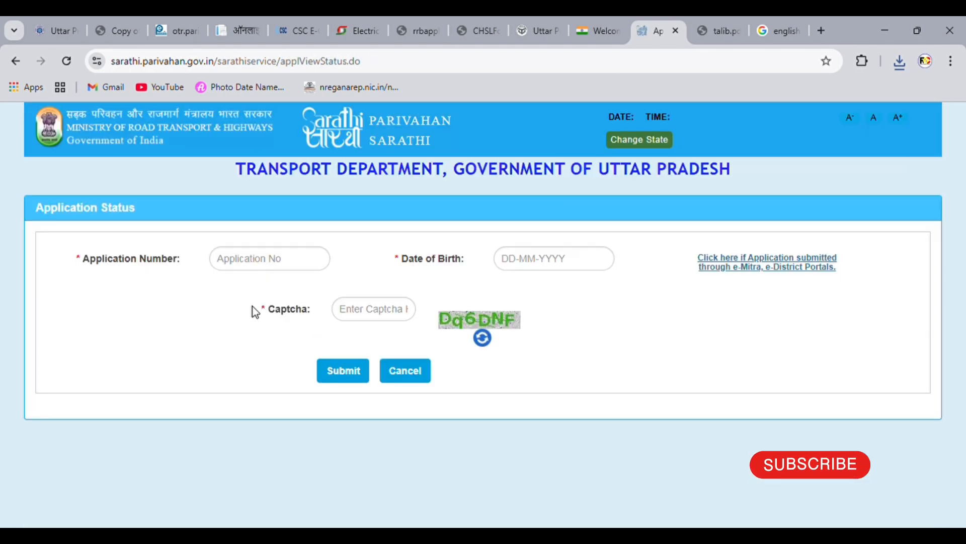
pyautogui.click(281, 261)
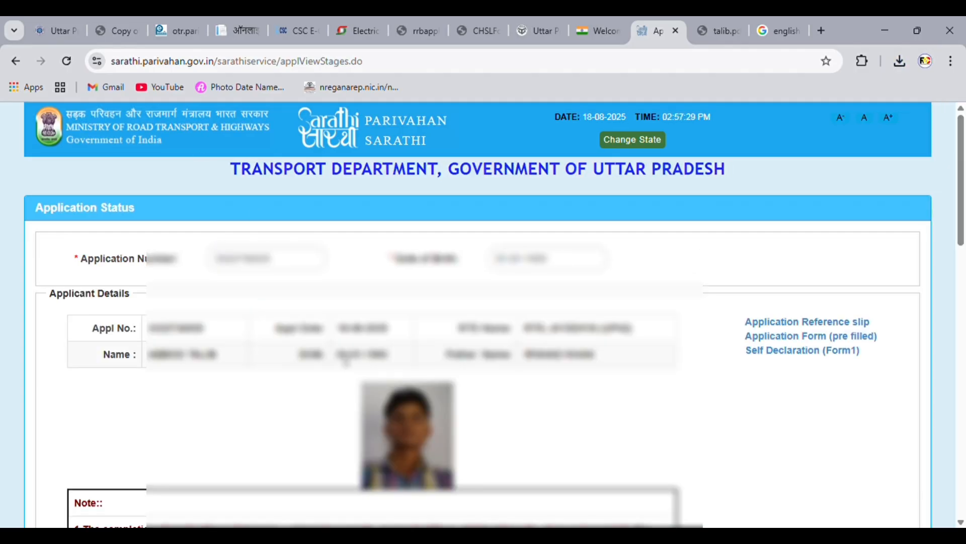
# Step: Review the completed flows, the current RTO processing status, and the further pending actions for the application
pyautogui.scroll(-10, 346, 362)
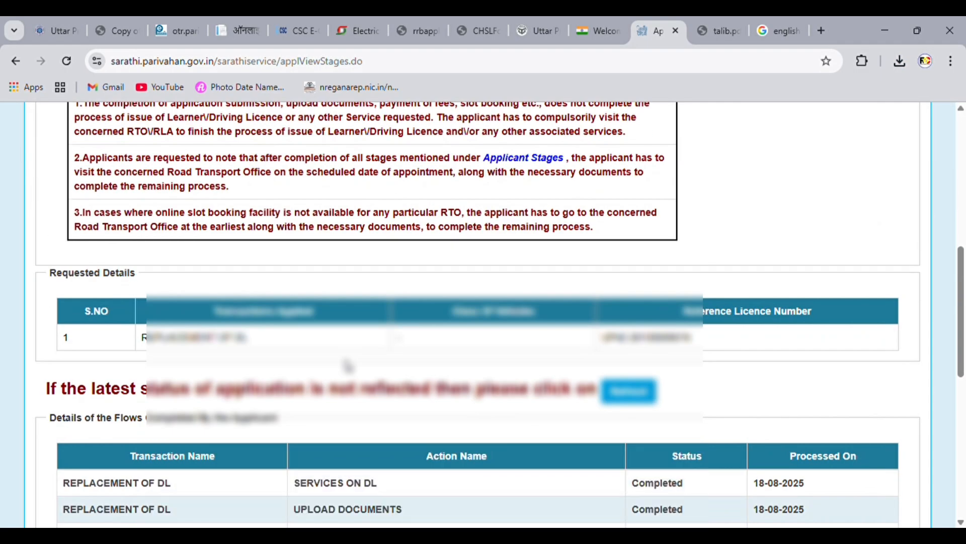
pyautogui.scroll(-2, 348, 367)
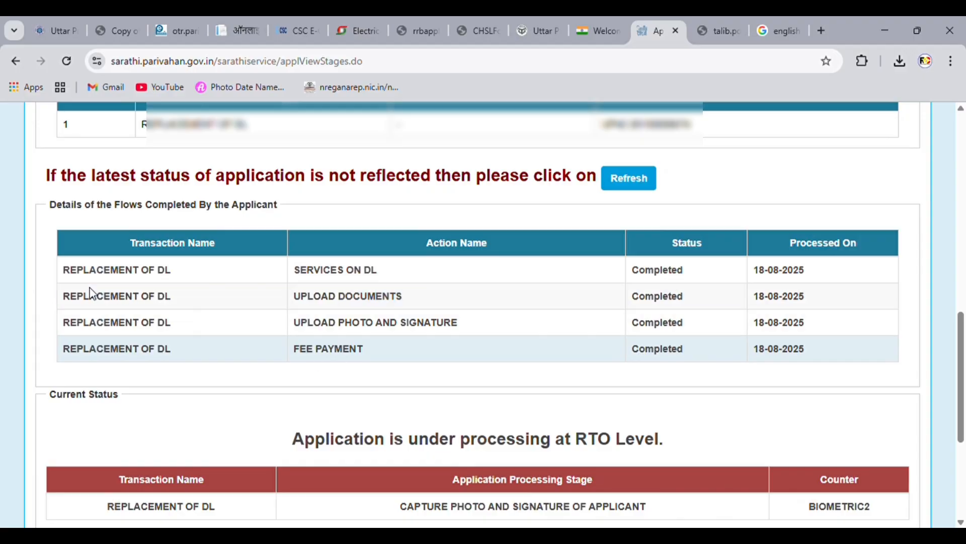
pyautogui.moveTo(70, 270); pyautogui.dragTo(456, 344)
pyautogui.click(469, 364)
pyautogui.scroll(-1, 457, 367)
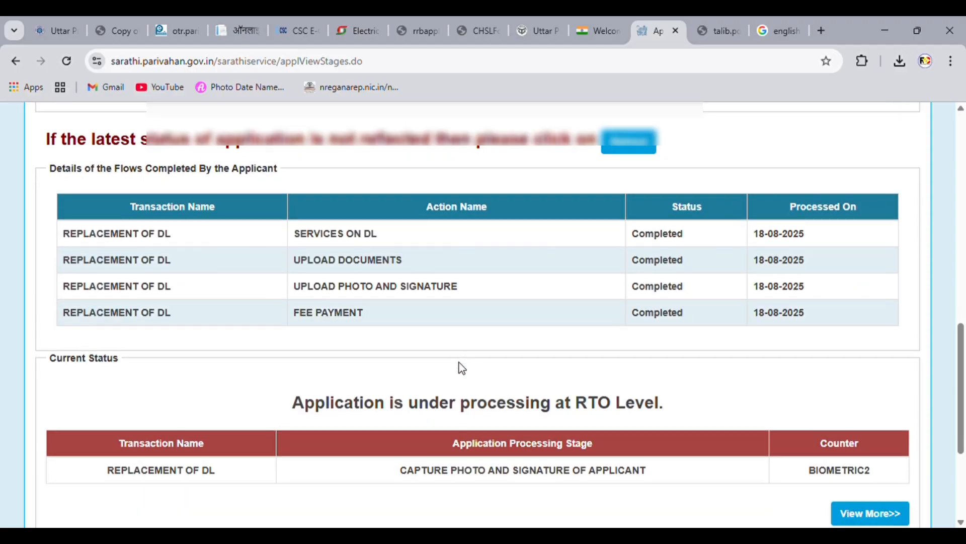
pyautogui.moveTo(319, 378); pyautogui.dragTo(669, 380)
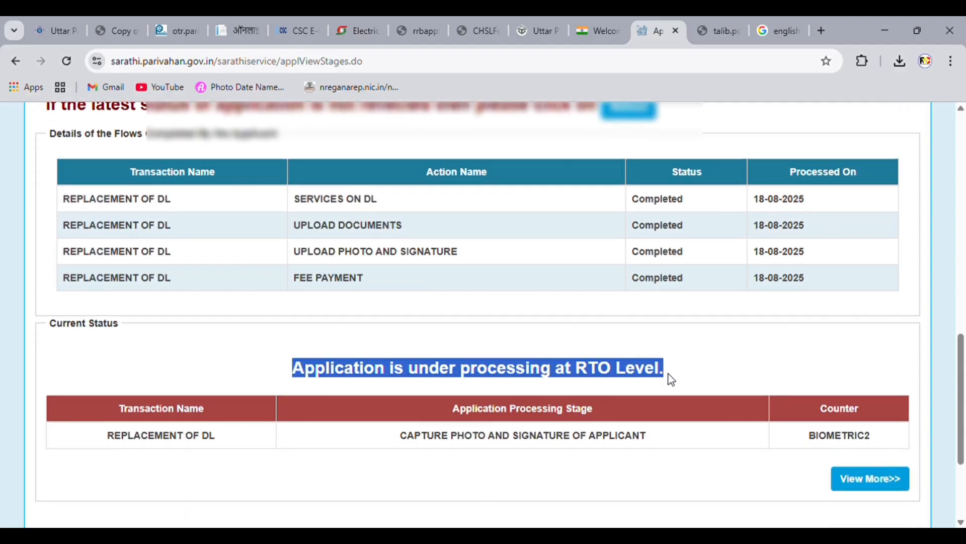
pyautogui.click(617, 463)
pyautogui.moveTo(100, 441); pyautogui.dragTo(226, 438)
pyautogui.click(388, 451)
pyautogui.moveTo(410, 443); pyautogui.dragTo(662, 442)
pyautogui.click(779, 438)
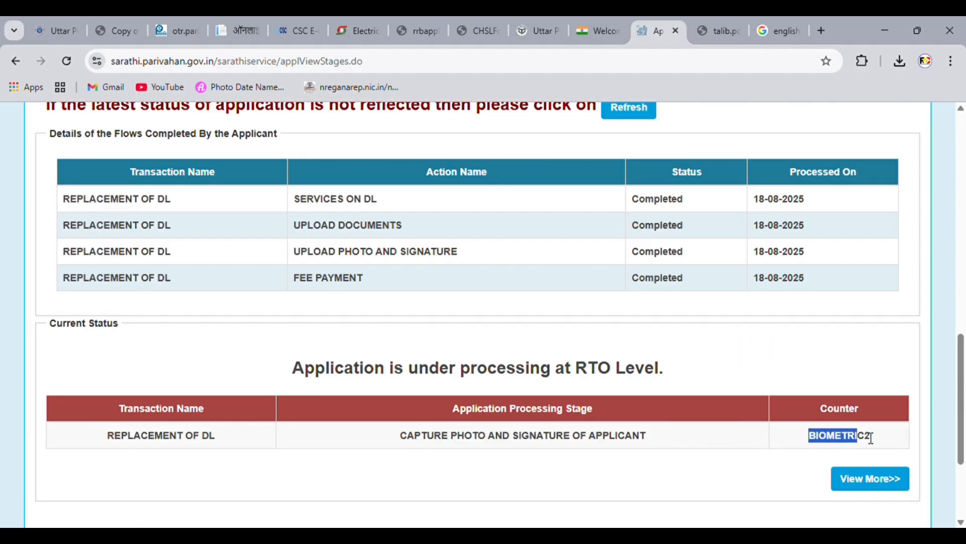
pyautogui.click(879, 388)
pyautogui.click(867, 484)
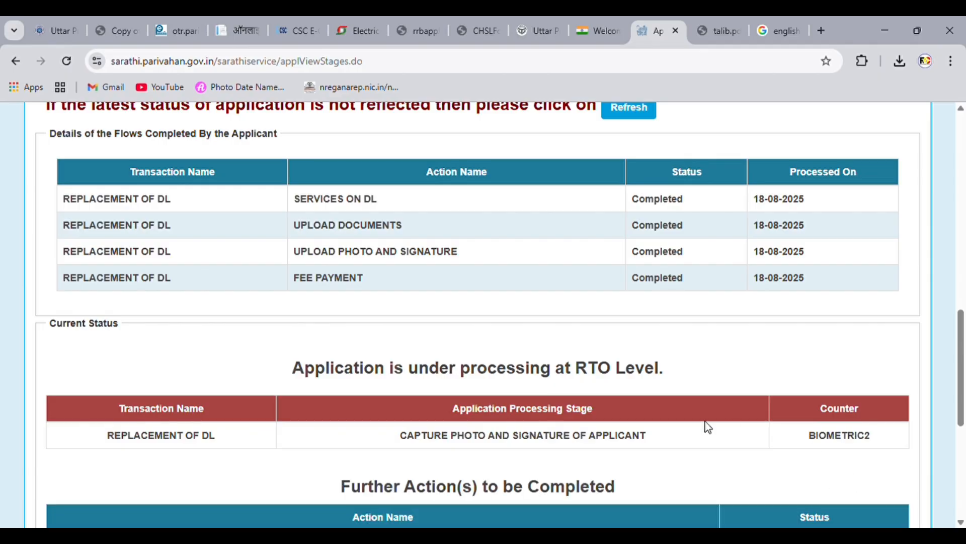
pyautogui.scroll(-3, 682, 434)
pyautogui.moveTo(347, 347); pyautogui.dragTo(629, 348)
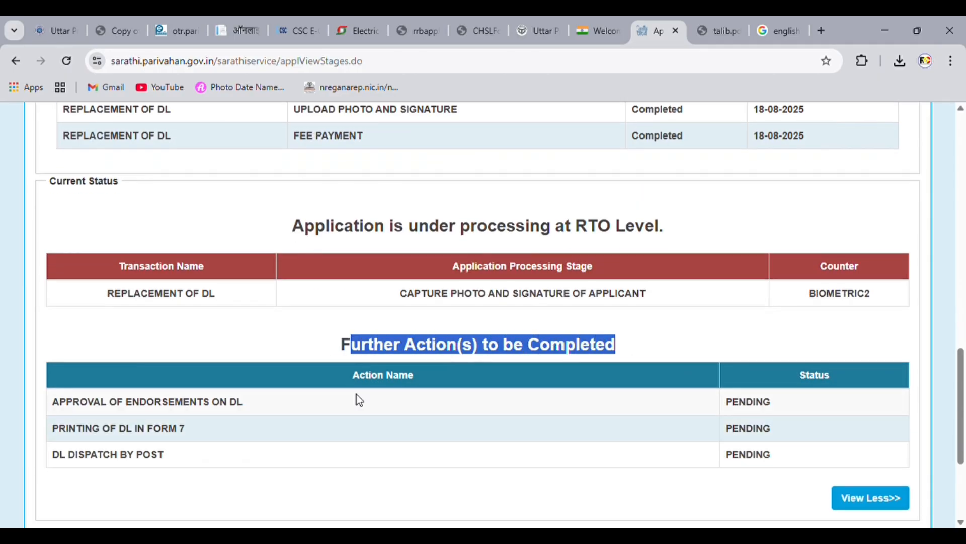
pyautogui.moveTo(53, 409); pyautogui.dragTo(274, 412)
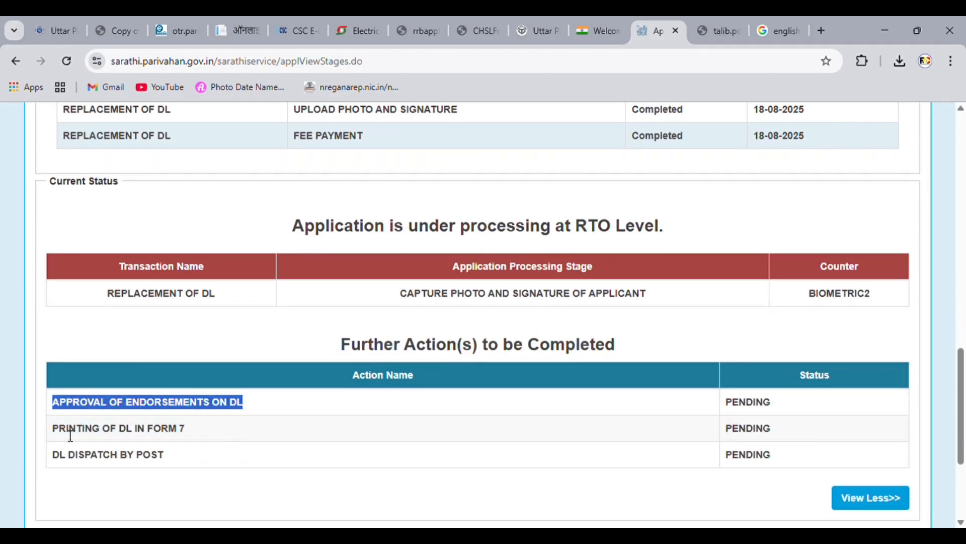
pyautogui.moveTo(56, 430); pyautogui.dragTo(210, 436)
pyautogui.moveTo(50, 456); pyautogui.dragTo(250, 457)
pyautogui.click(556, 436)
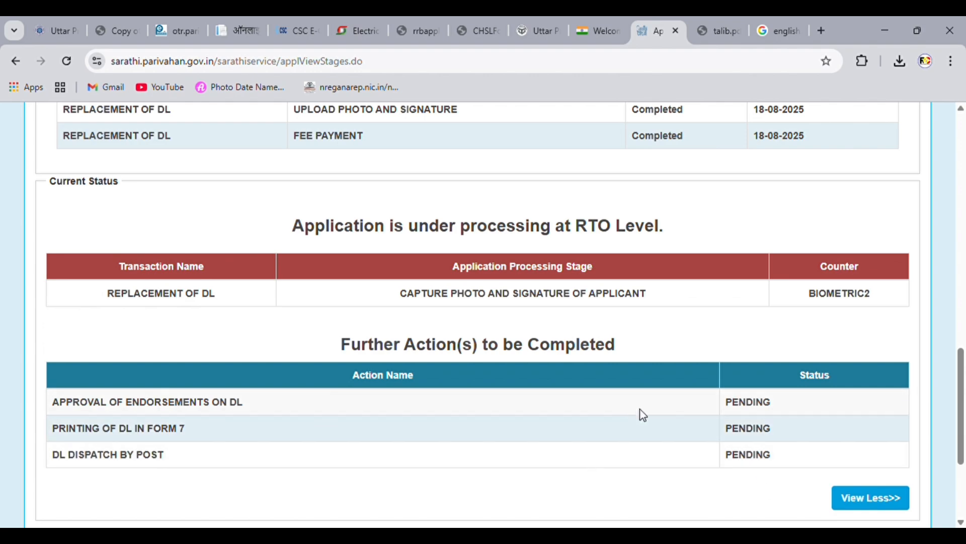
pyautogui.scroll(5, 641, 412)
pyautogui.scroll(8, 641, 411)
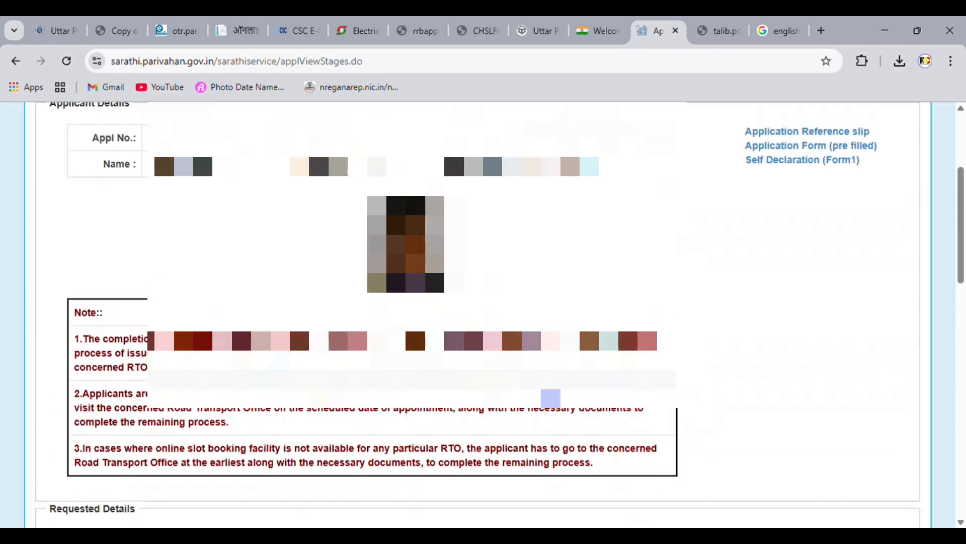